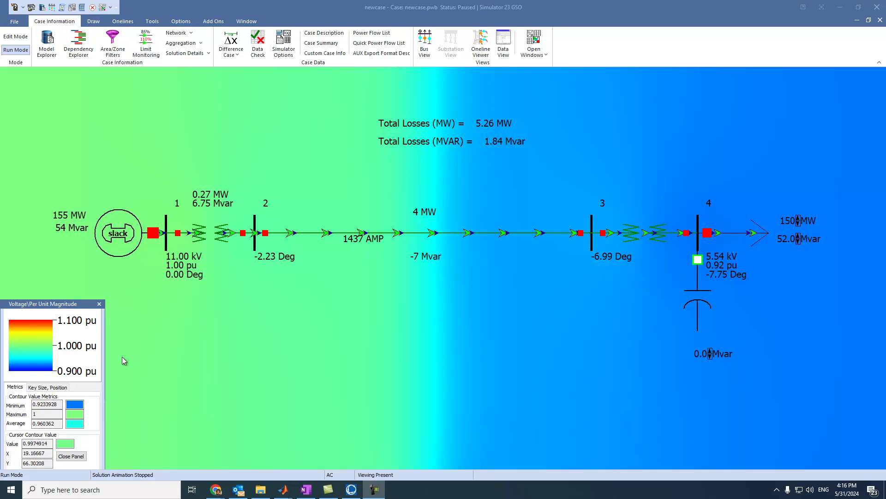
- Switch the case to edit mode and insert bus 5 below the transmission line with a 66 kV nominal voltage and Right orientation
click(99, 303)
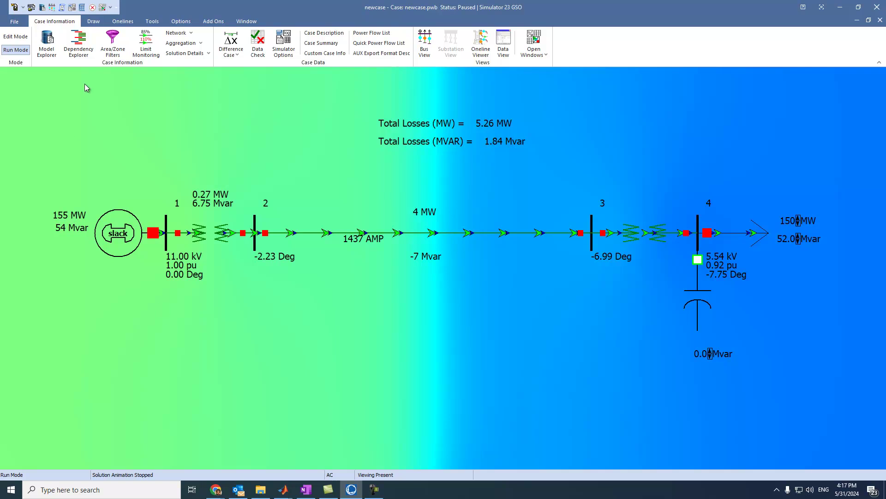
click(15, 38)
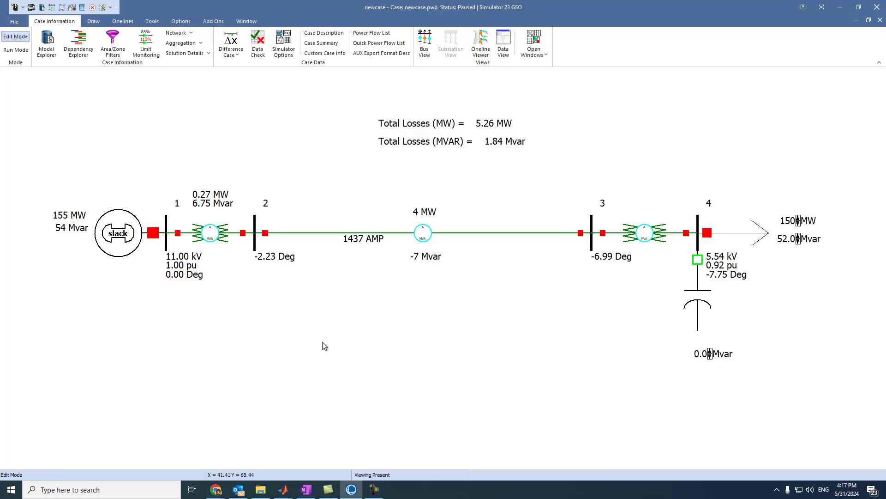
click(94, 21)
click(134, 52)
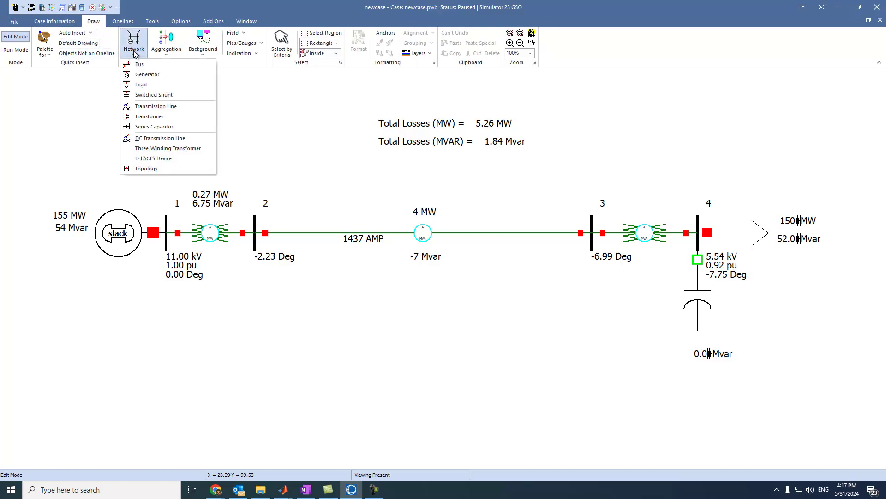
click(154, 68)
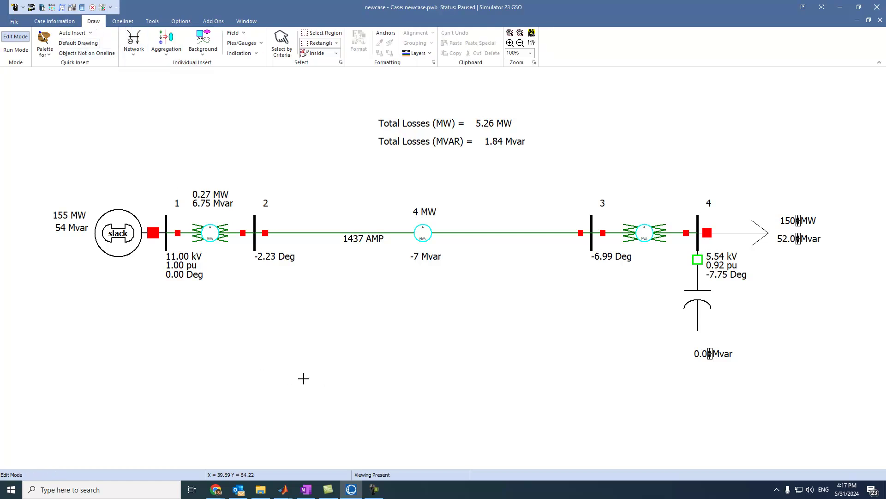
click(421, 403)
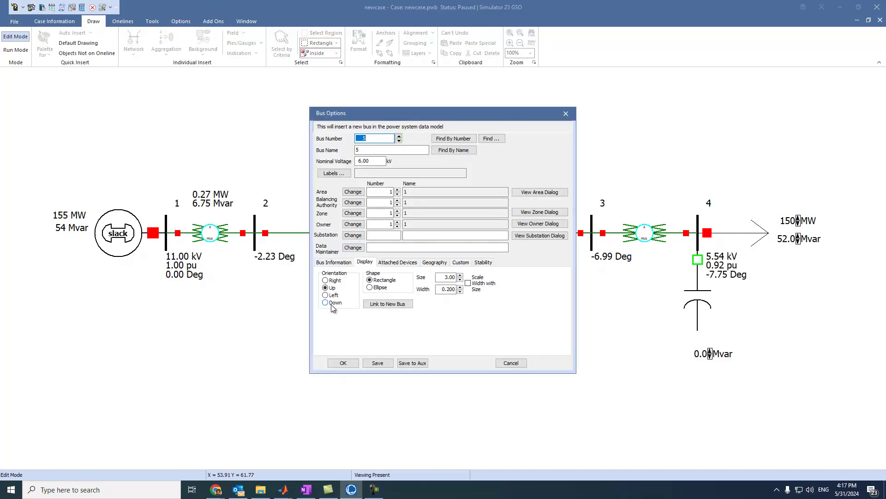
click(325, 280)
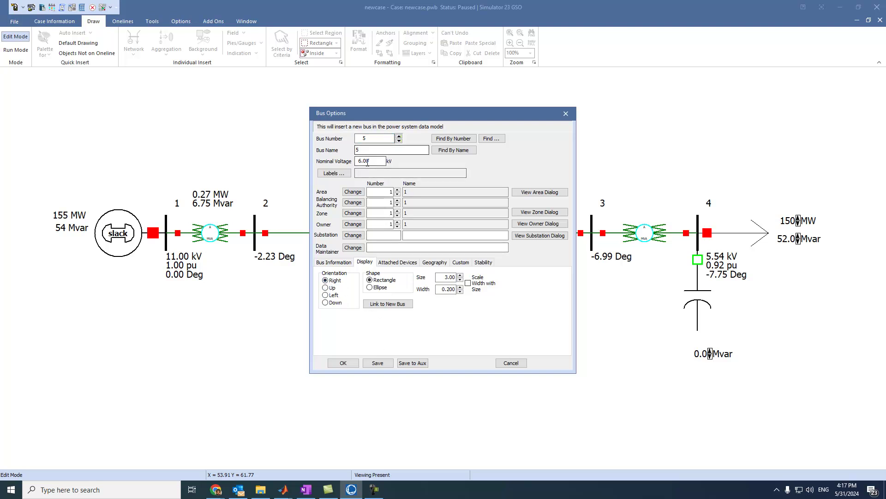
drag(359, 161, 355, 162)
click(341, 363)
- Make bus 5 horizontal and place it below bus 2, with its number label beside it
drag(458, 429, 360, 393)
double_click(361, 395)
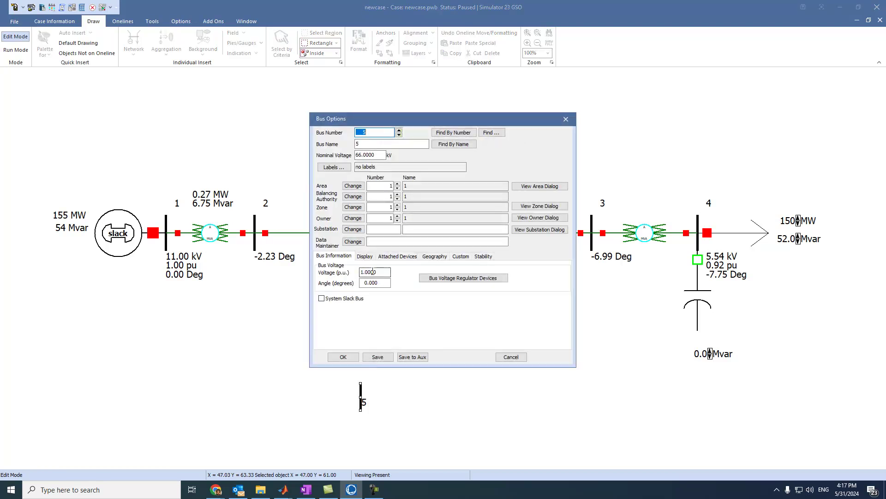
click(365, 256)
click(326, 289)
click(343, 356)
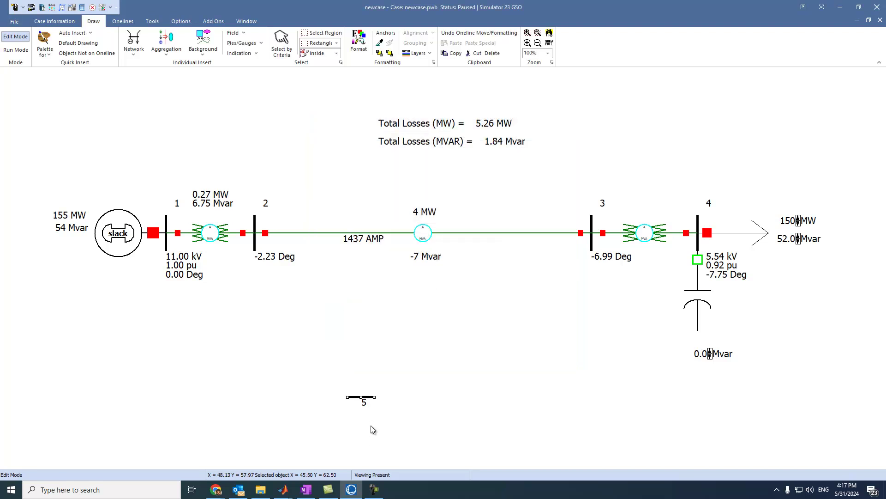
click(364, 402)
drag(363, 401, 231, 350)
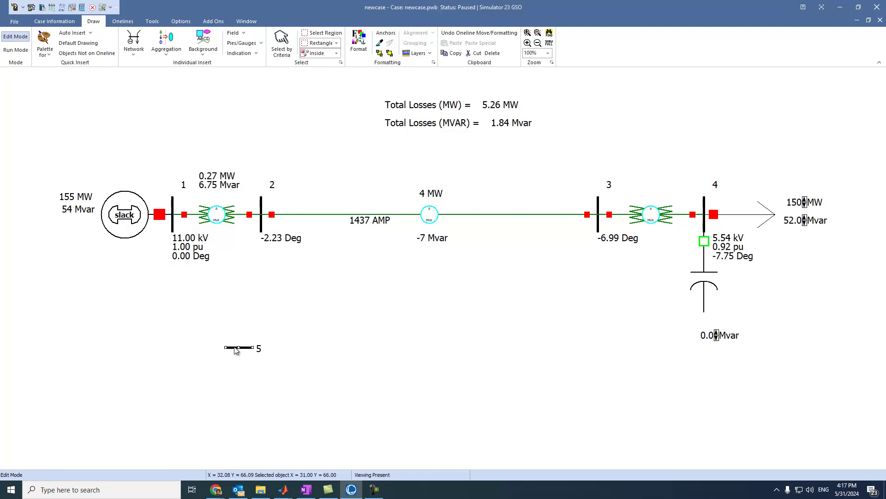
- Shift the angle label away from bus 2 and lengthen the bus 2 bar downward
click(291, 241)
click(261, 232)
drag(261, 232, 262, 250)
click(283, 300)
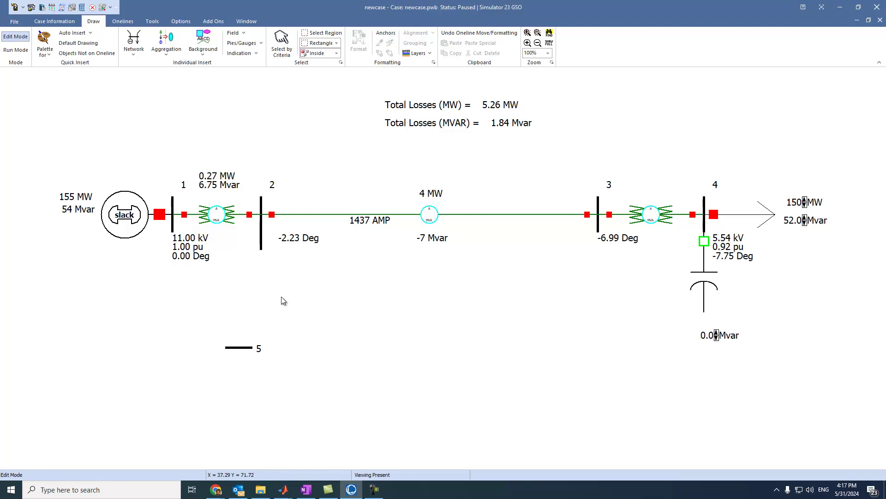
- Draw a transmission line from the lower part of bus 2 down to bus 5
click(134, 51)
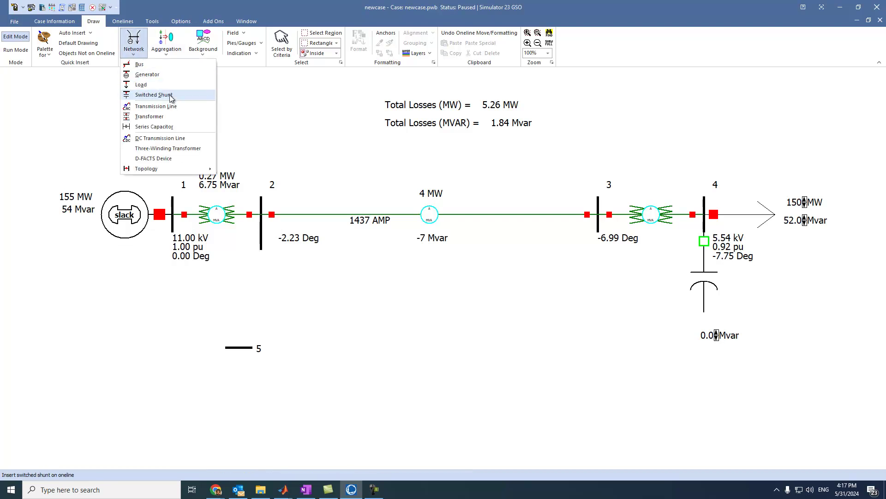
click(170, 107)
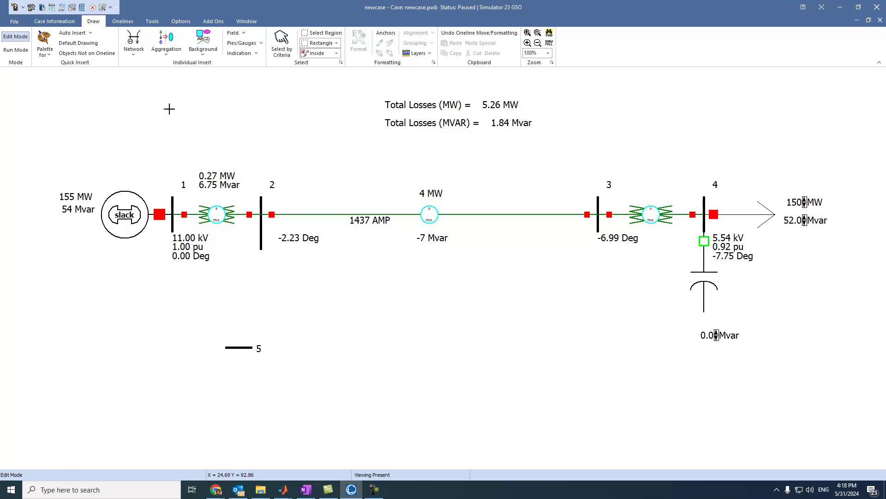
click(262, 239)
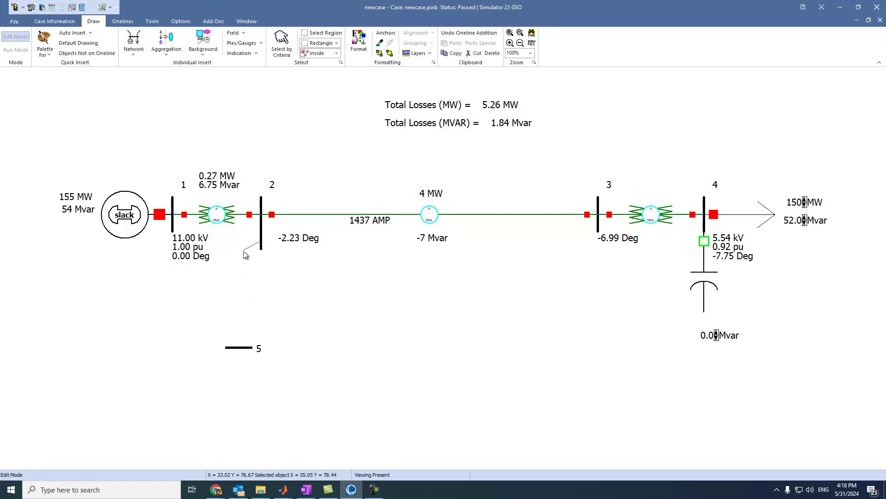
click(243, 240)
double_click(243, 349)
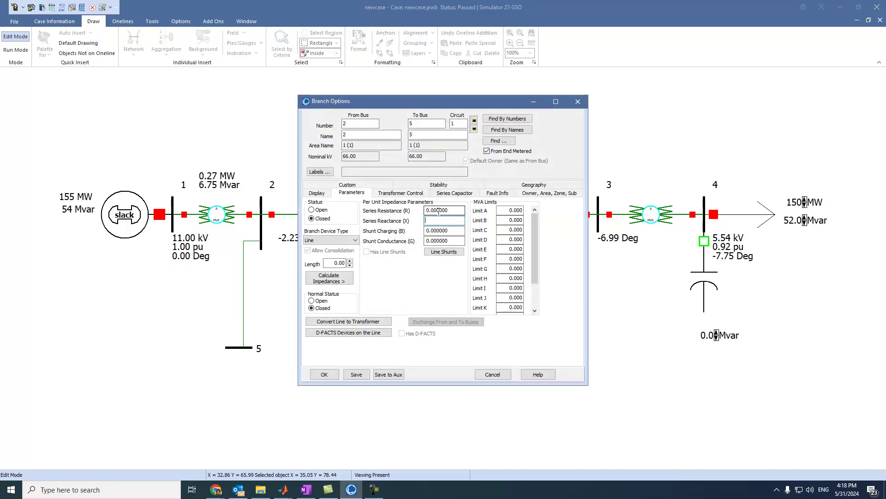
- Set the new line's per-unit series resistance to 0.002 and series reactance to 0.0089
drag(437, 210, 463, 210)
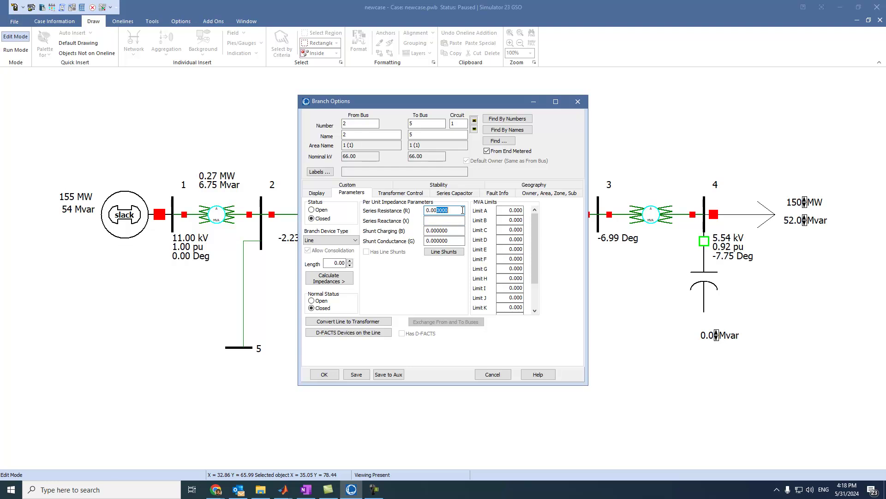
text(2)
click(447, 221)
text(0.0089)
click(333, 375)
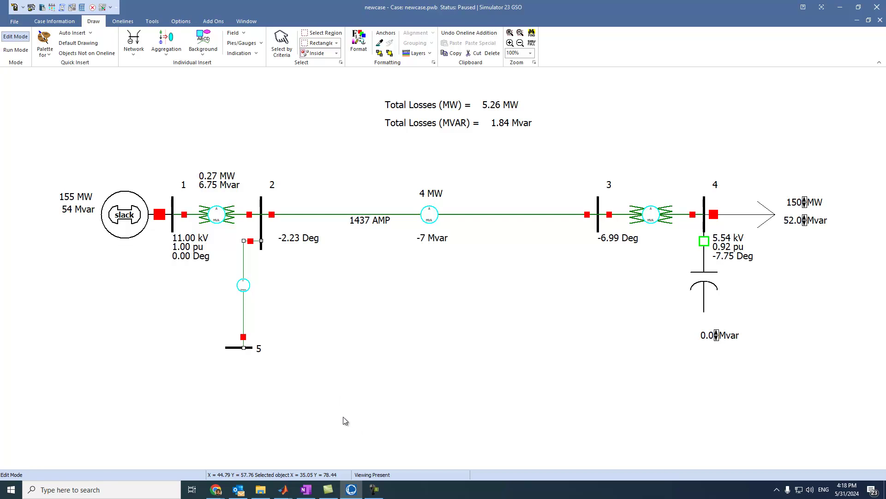
- Set the display pixel thickness of the line between buses 2 and 5 to 2
double_click(243, 318)
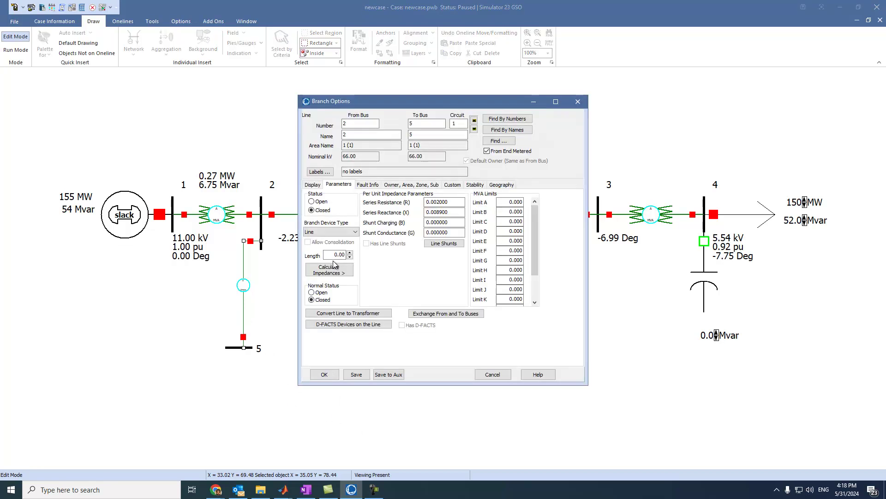
click(316, 185)
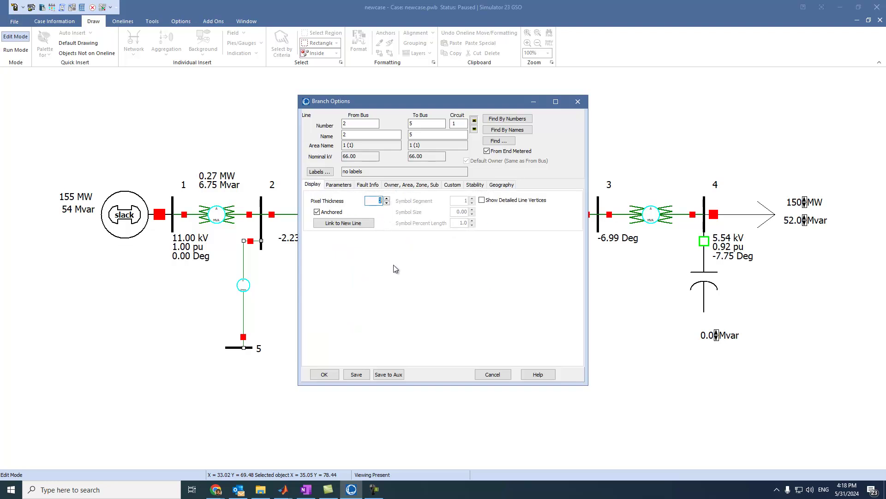
click(324, 374)
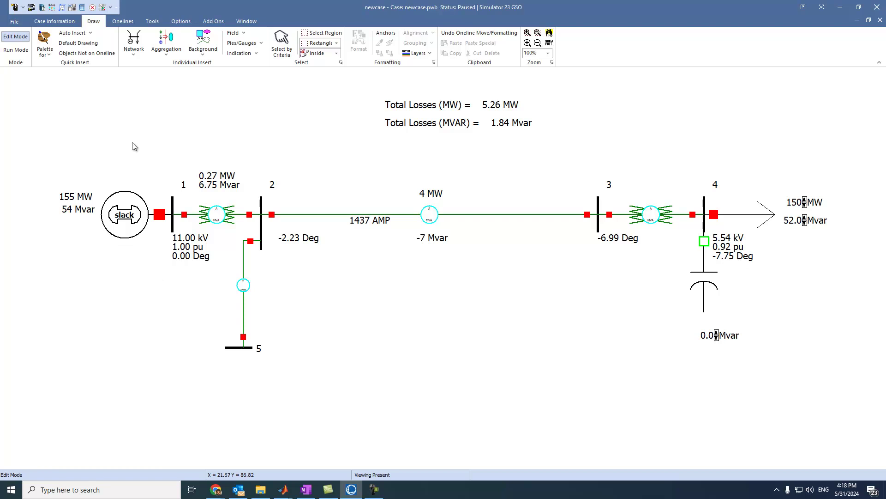
- Add a downward-facing load to bus 5 with constant power of 300 MW and 195 Mvar
click(138, 52)
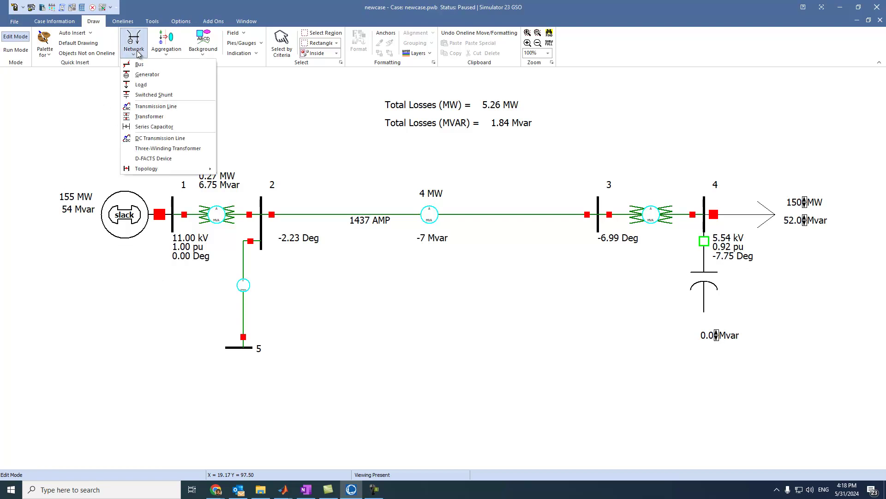
click(151, 86)
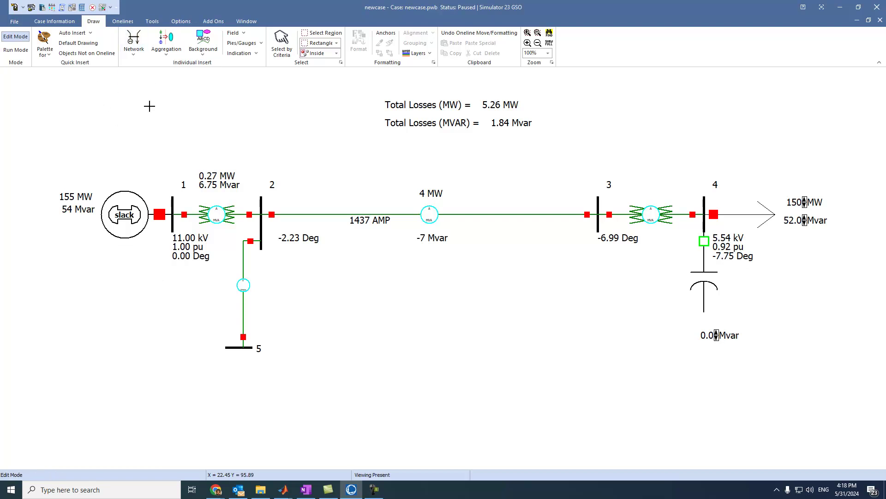
click(234, 347)
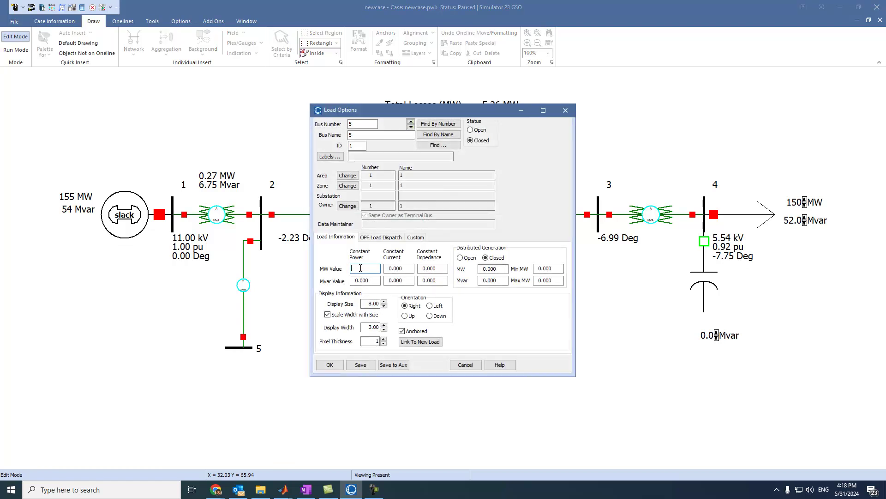
key(Tab)
text(195)
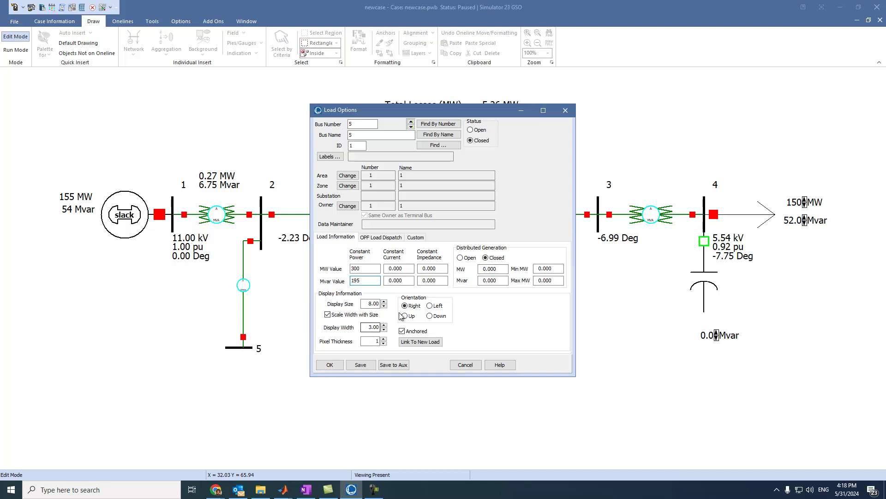
click(429, 316)
click(329, 364)
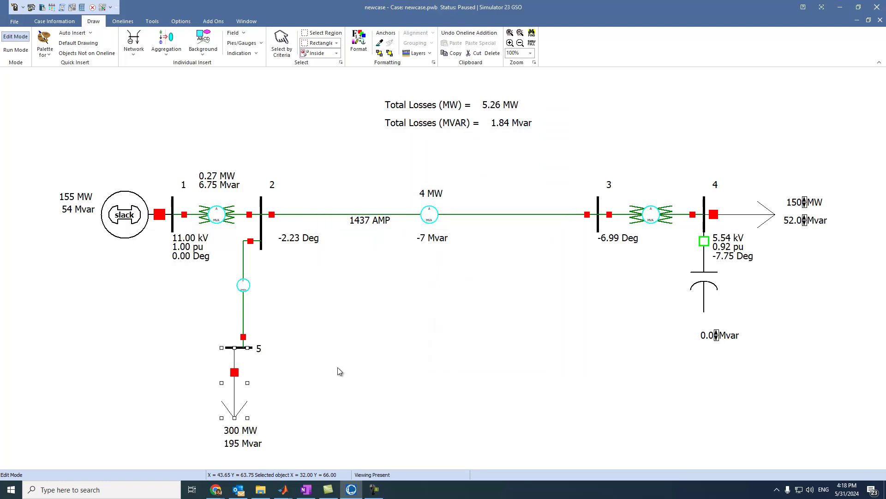
click(337, 367)
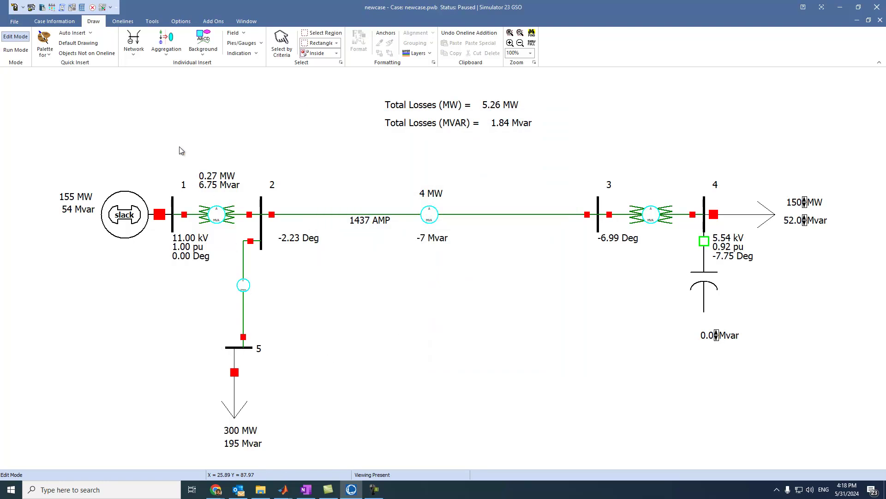
- Insert bus 6 at 66 kV with Right orientation and position it below and slightly left of bus 3, level with bus 5
click(135, 51)
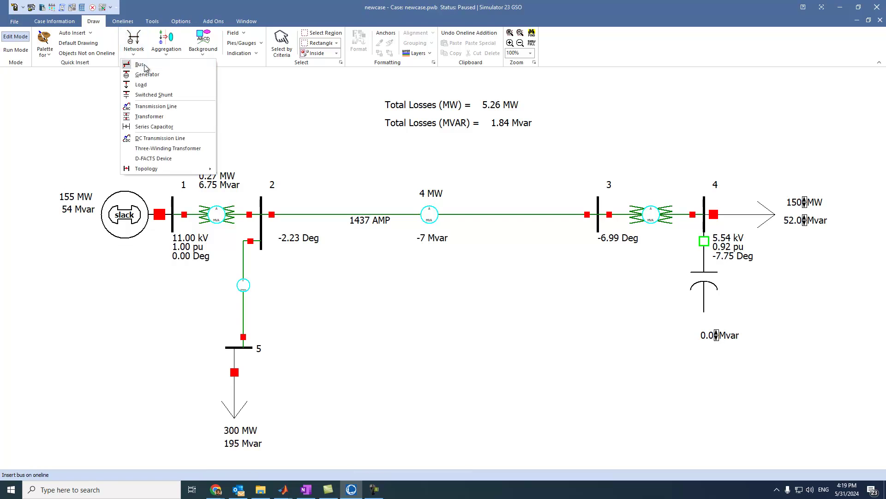
click(141, 64)
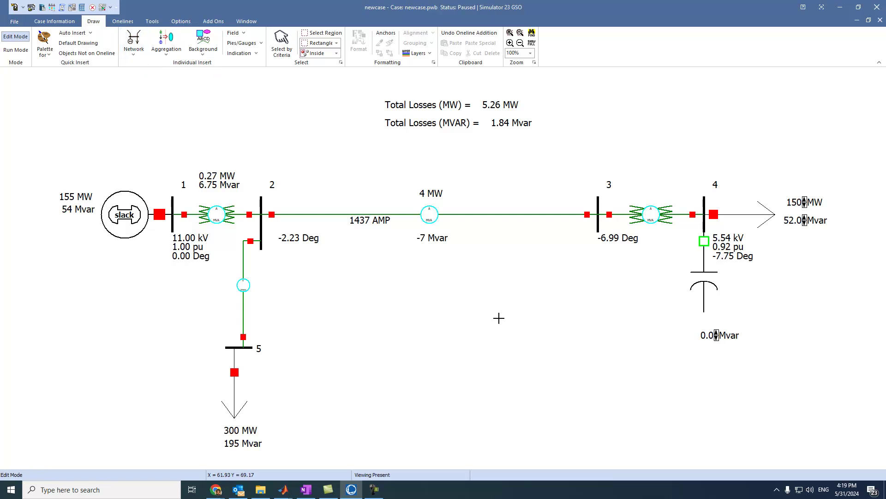
click(555, 334)
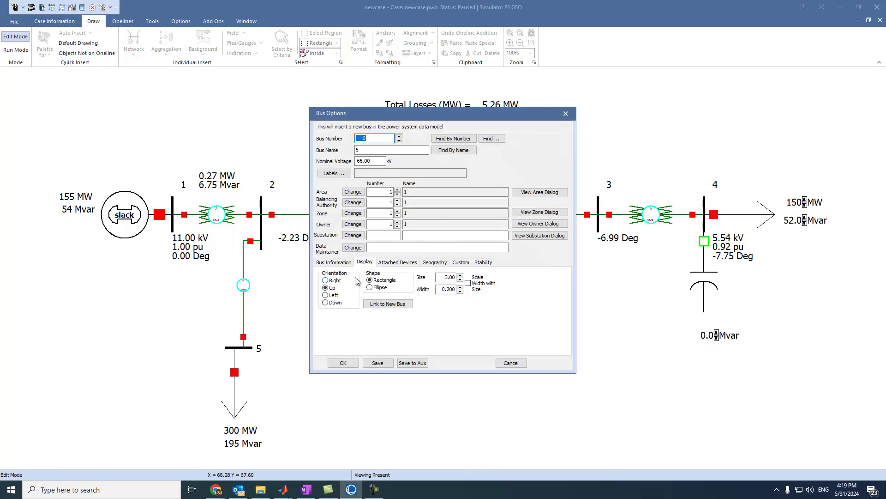
click(325, 280)
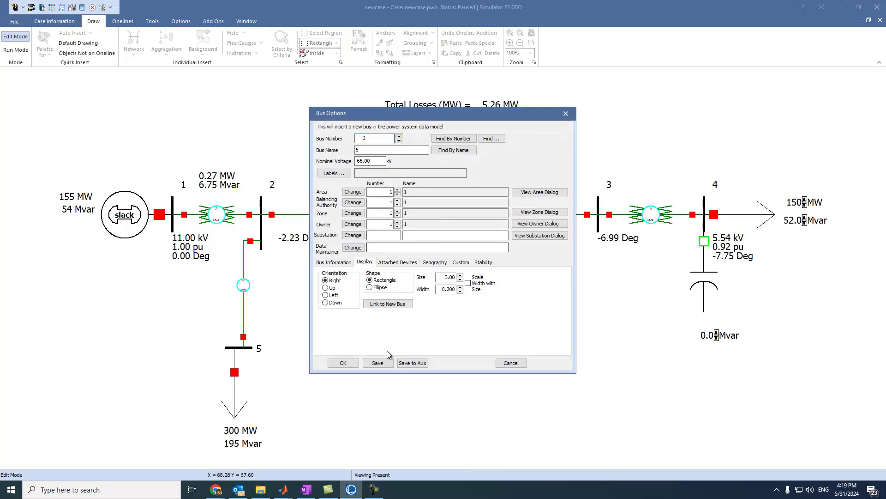
click(343, 363)
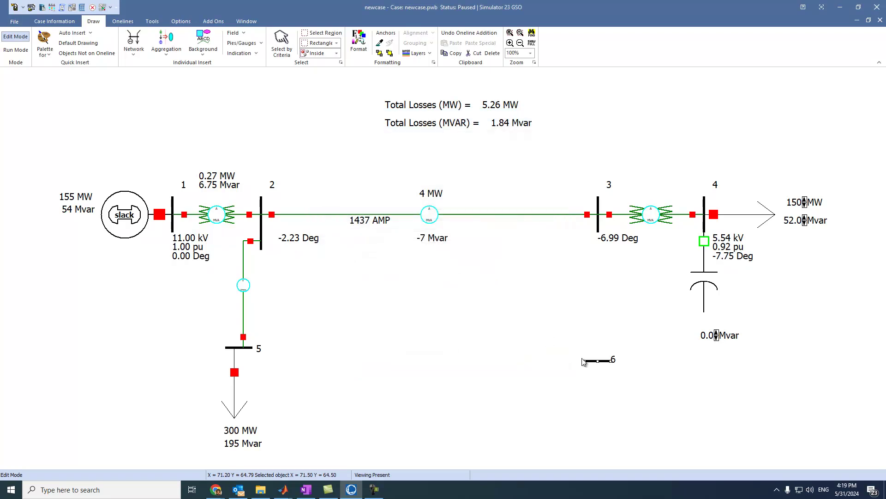
drag(583, 361, 555, 349)
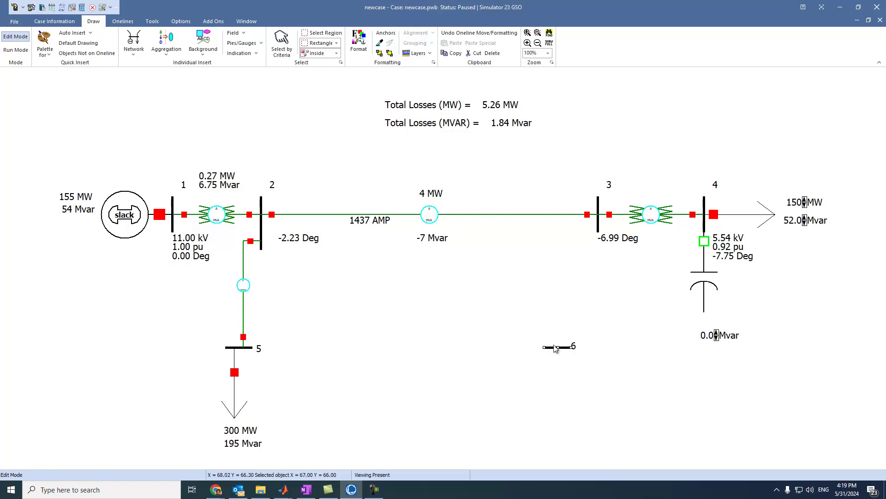
click(368, 333)
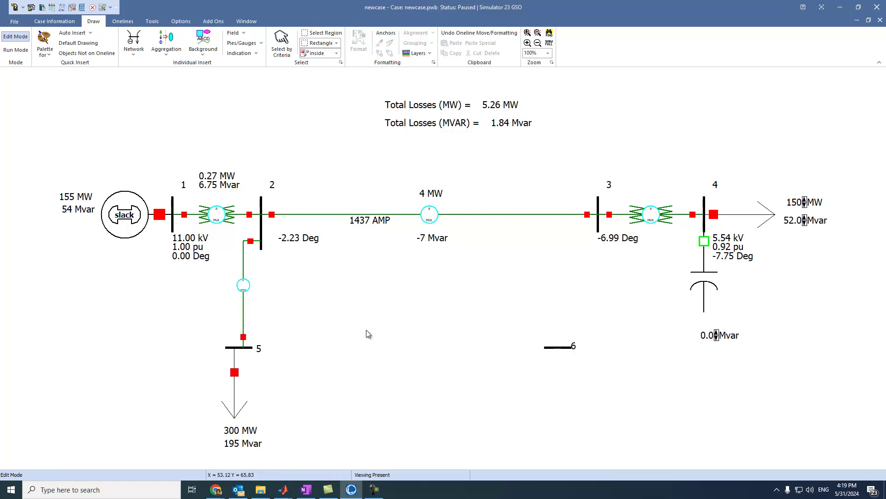
- Move the angle label away from bus 3 and lengthen the bus 3 bar downward
click(134, 42)
click(153, 104)
click(614, 240)
drag(614, 240, 599, 251)
click(599, 232)
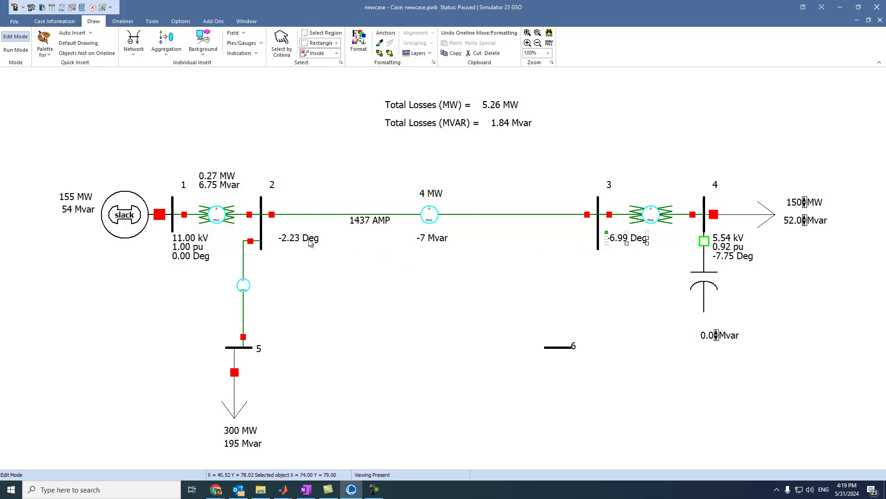
- Align the angle labels of buses 2 and 3 just right of the lower ends of their bars
drag(302, 246, 294, 249)
click(621, 242)
drag(619, 238, 619, 248)
click(606, 273)
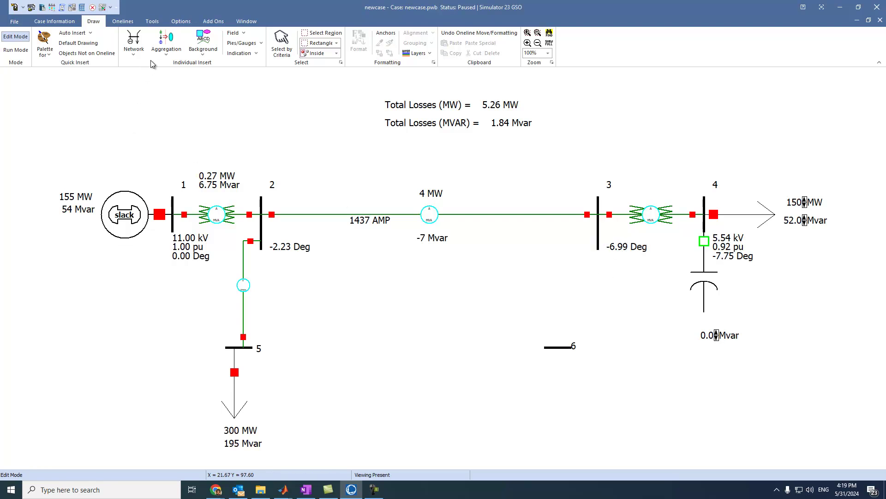
- Draw a transmission line from the lower part of bus 3, bending once, down to bus 6
click(134, 44)
click(168, 108)
click(597, 240)
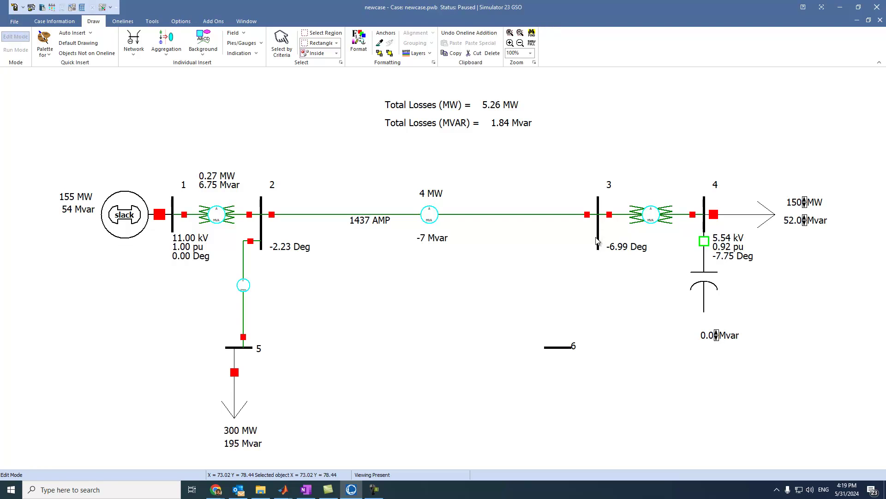
click(560, 240)
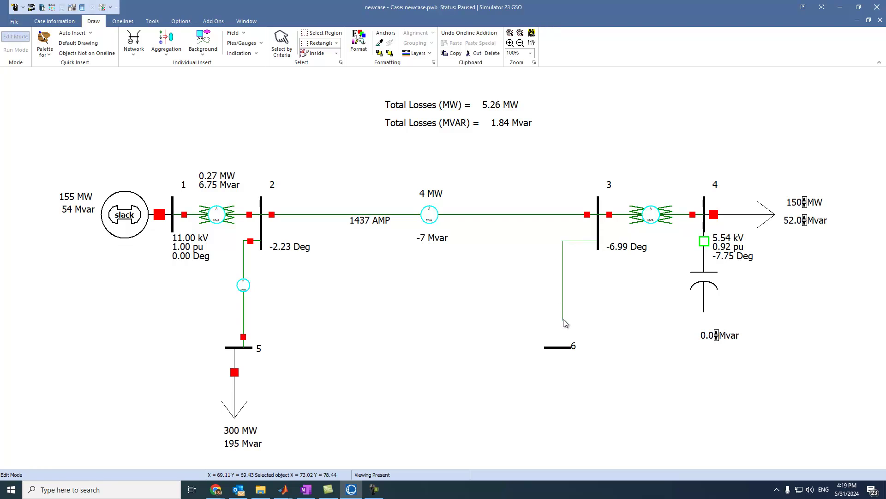
double_click(562, 347)
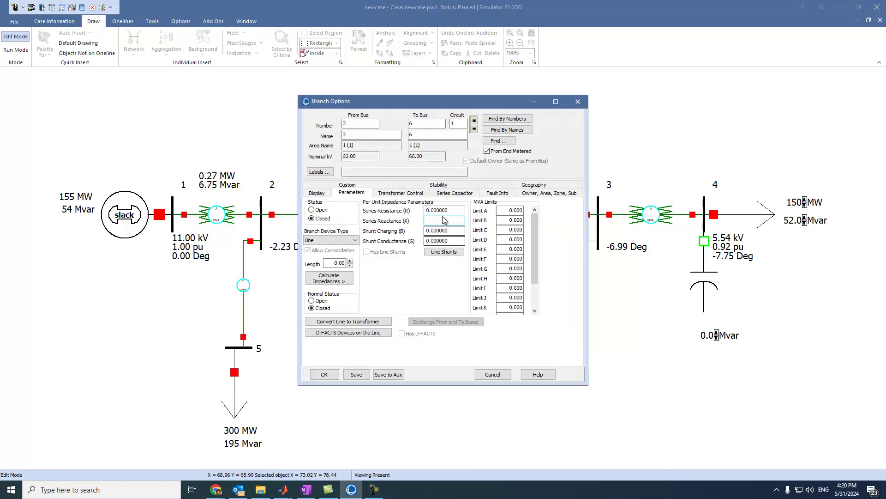
- Enter the series resistance and series reactance of the line between buses 3 and 6
drag(437, 212, 477, 214)
key(BackSpace)
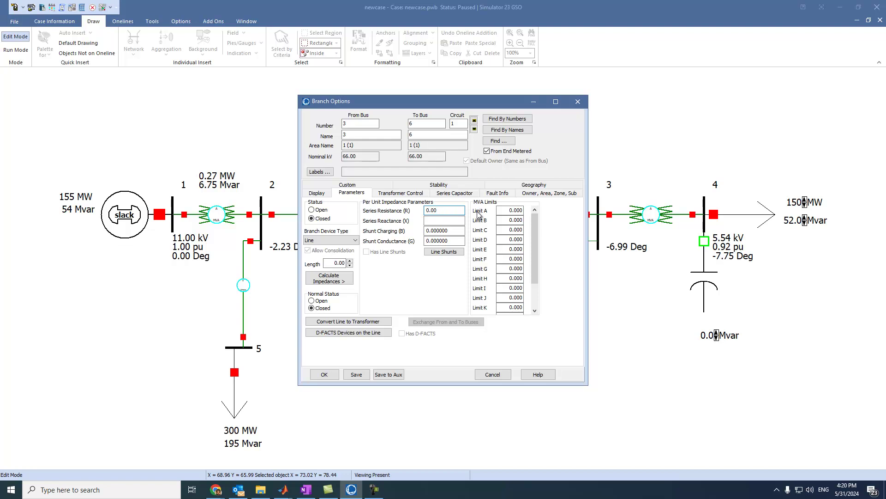
click(449, 221)
click(330, 375)
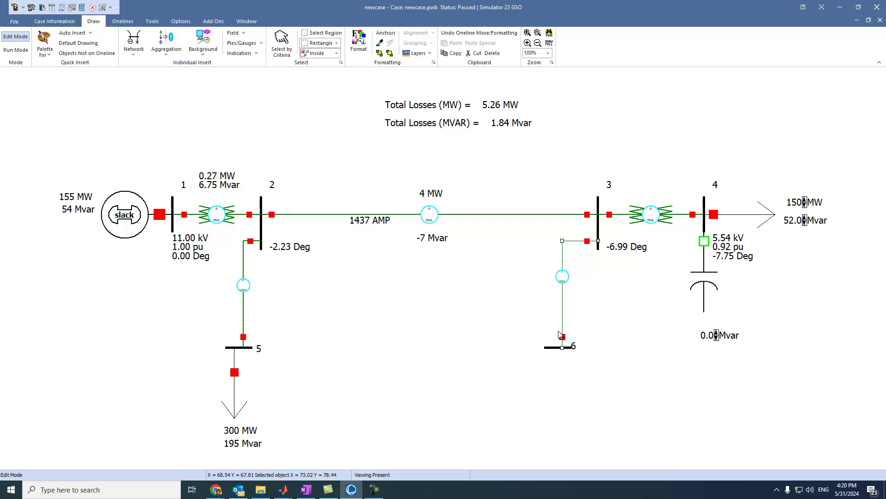
- Increase the pixel thickness of the line between buses 3 and 6 by one
double_click(563, 326)
click(318, 185)
click(387, 198)
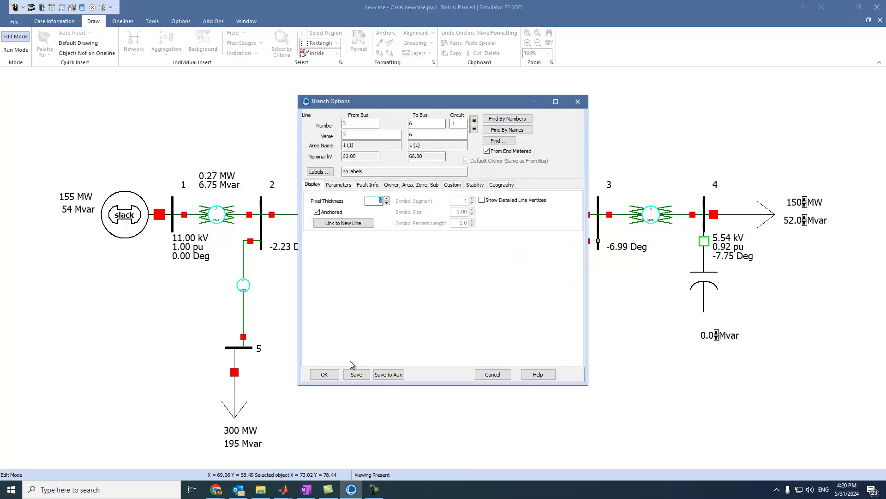
click(325, 375)
click(476, 423)
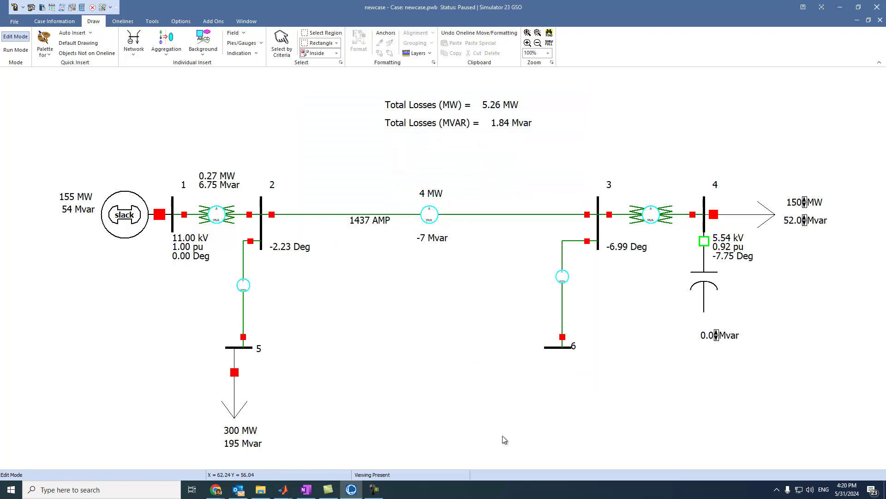
- Insert bus 7 with a nominal voltage of 10 kV below and between buses 5 and 6
click(134, 54)
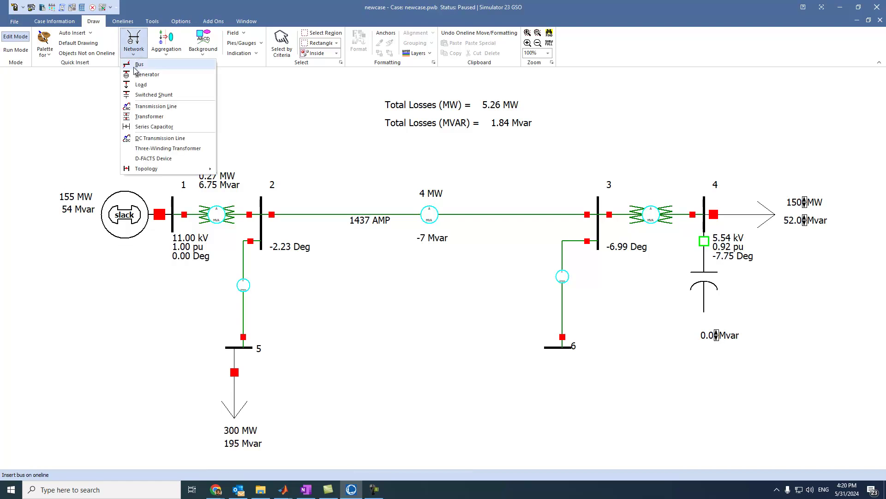
click(134, 68)
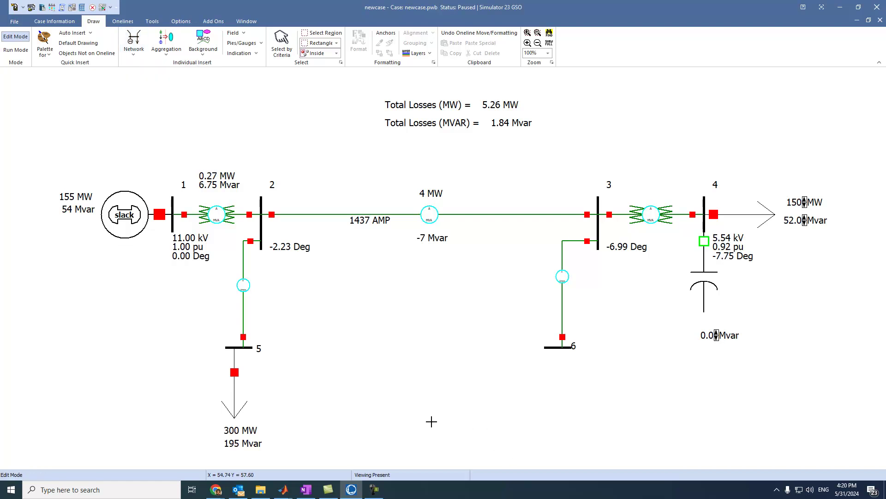
click(397, 409)
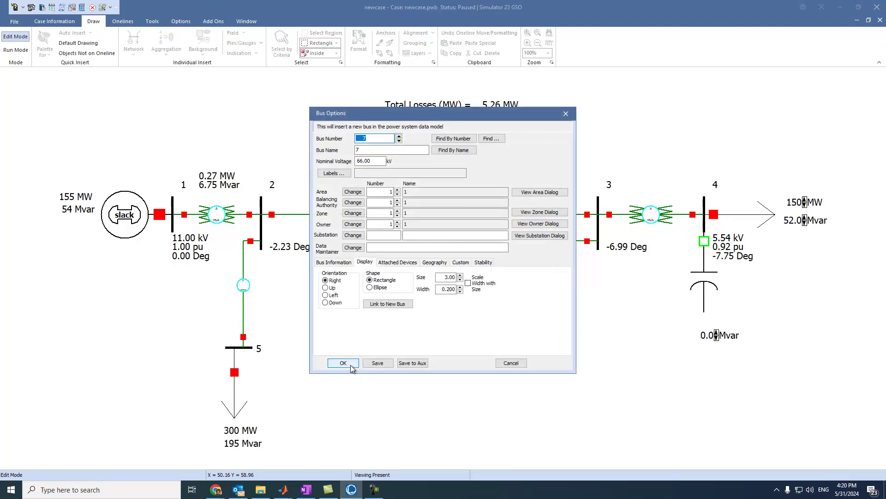
click(372, 161)
drag(372, 160, 355, 162)
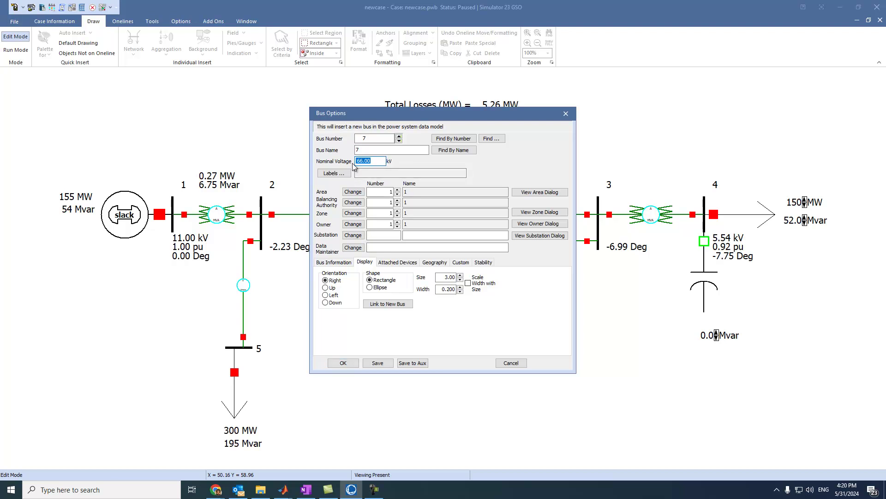
click(343, 363)
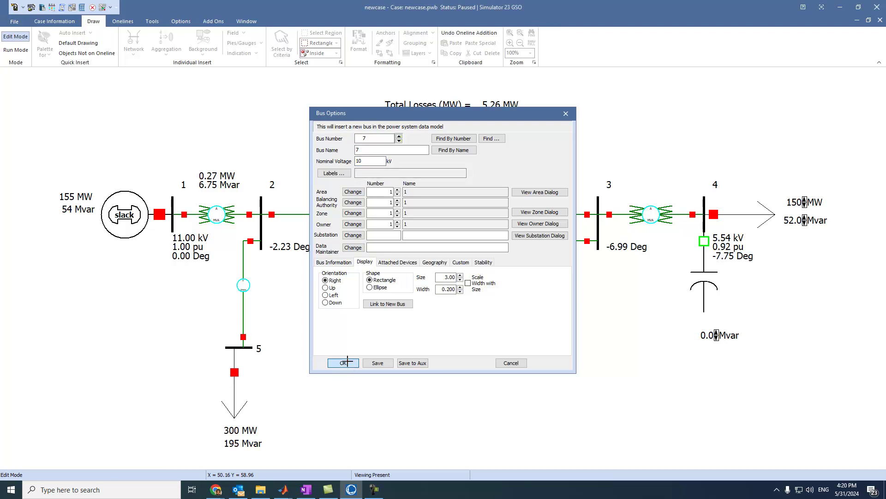
click(396, 388)
- Move bus 7 up and slightly left so that it sits just below the level of buses 5 and 6
scroll(372, 295, down, 1)
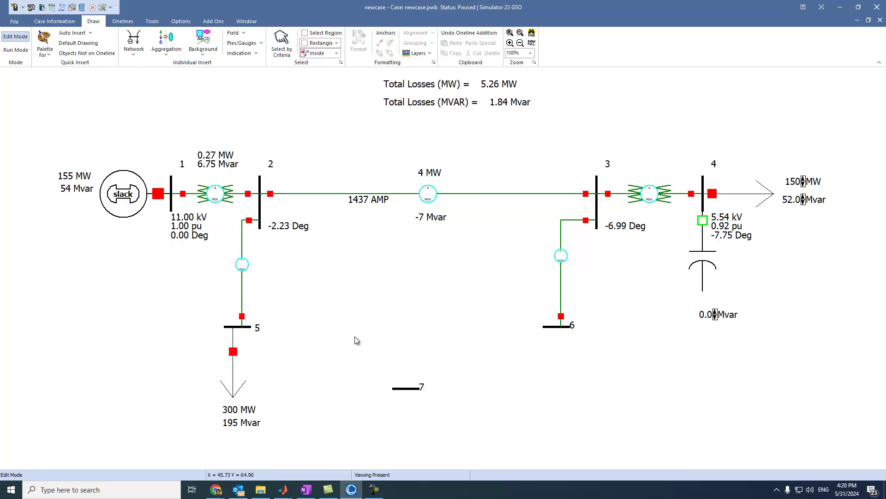
click(400, 389)
drag(400, 391, 391, 356)
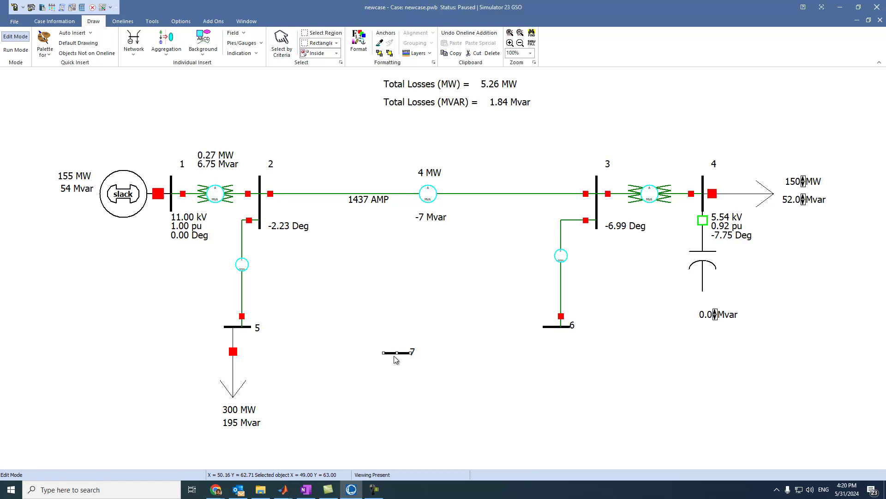
click(353, 384)
- Add a downward-facing generator to bus 7 with a MW setpoint of 150
click(133, 46)
click(135, 73)
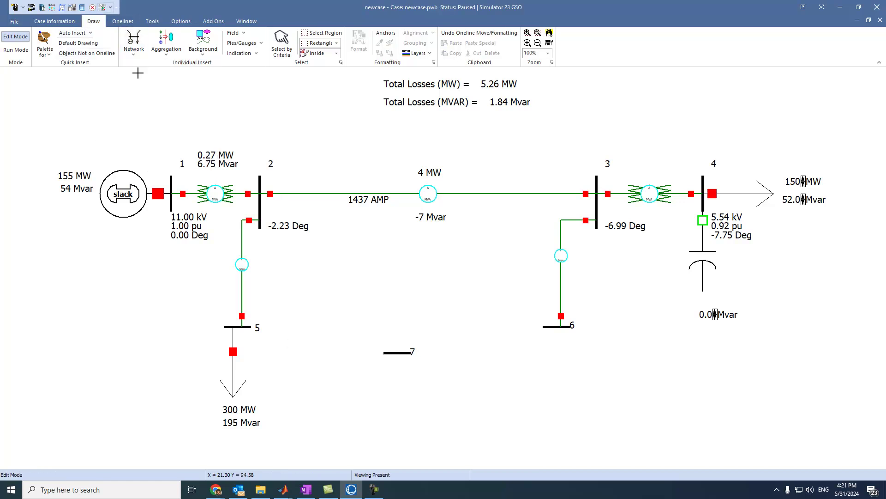
click(400, 352)
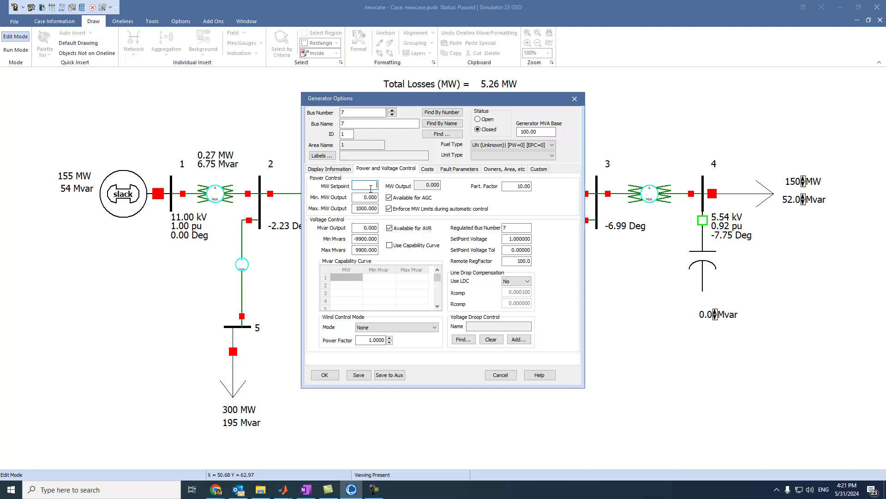
text(0)
click(336, 169)
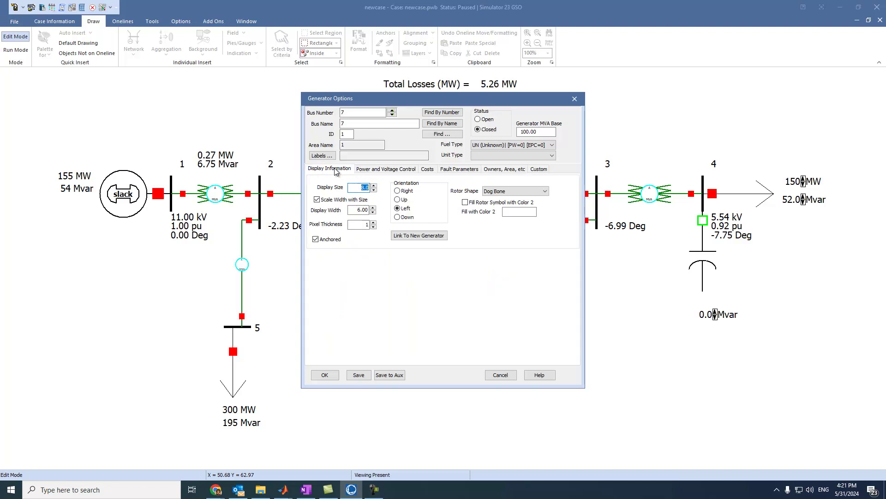
click(397, 217)
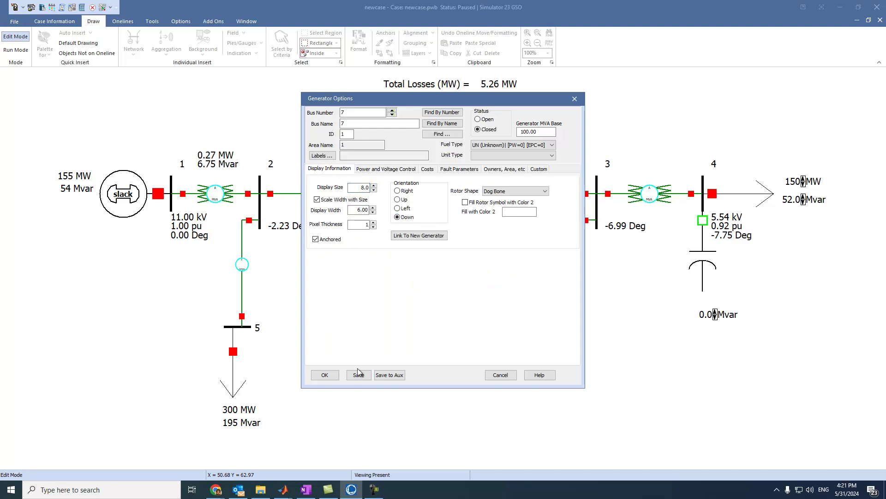
click(324, 375)
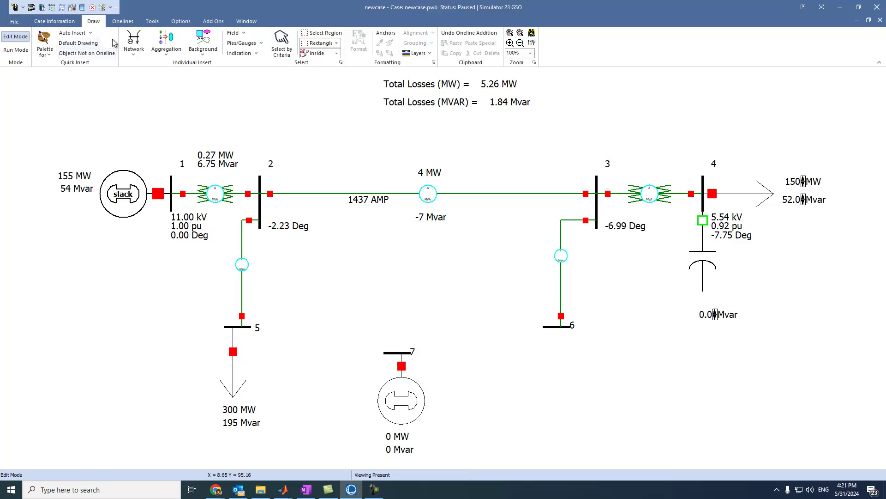
- Draw a transmission line from the underside of bus 5 across and down to bus 7
click(134, 41)
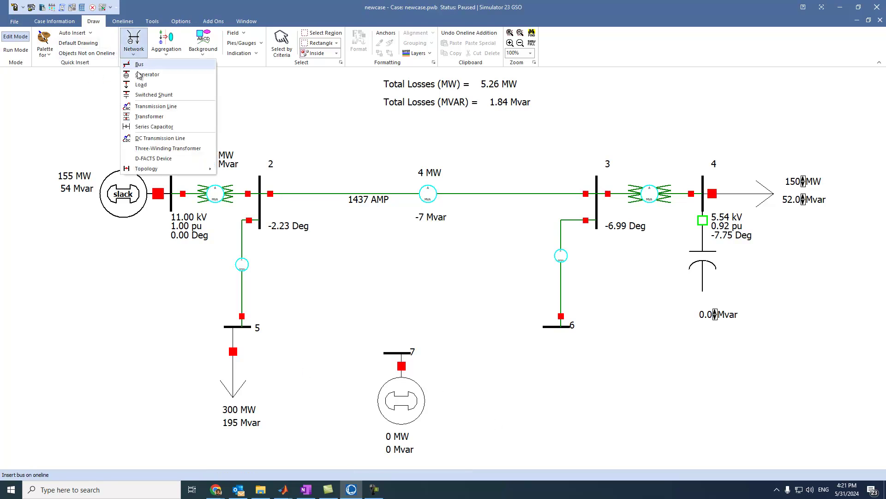
click(171, 116)
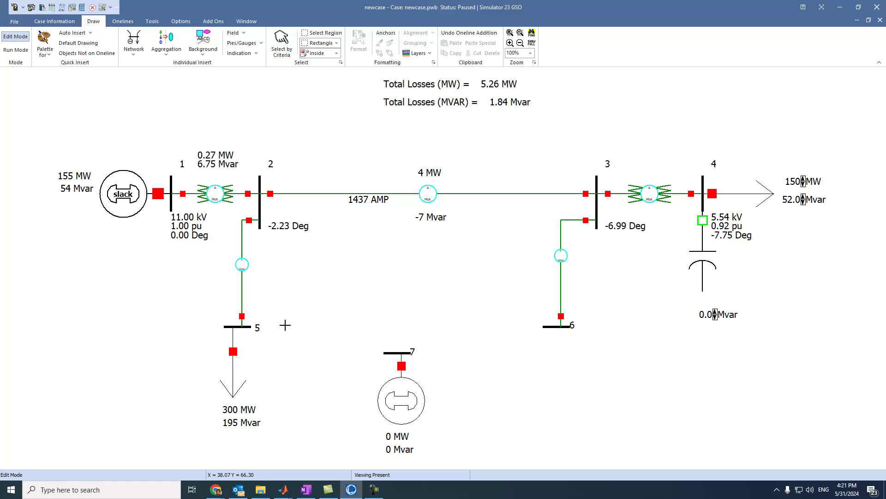
click(245, 326)
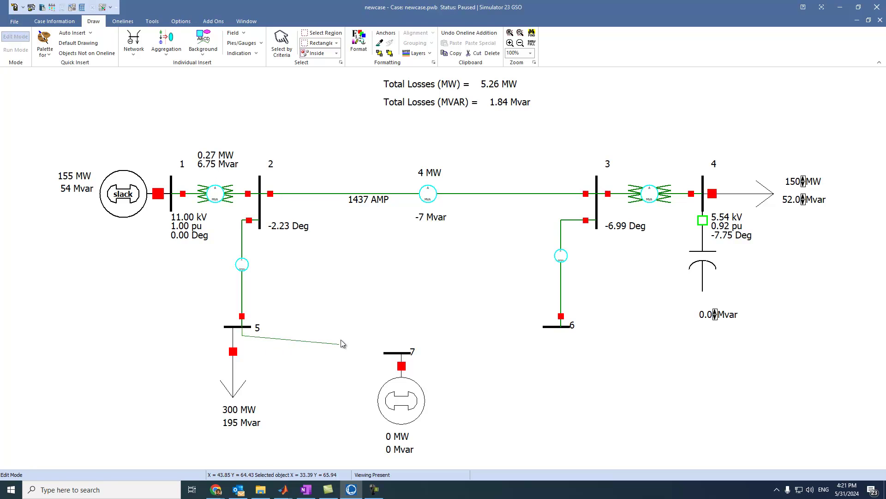
click(393, 336)
click(393, 353)
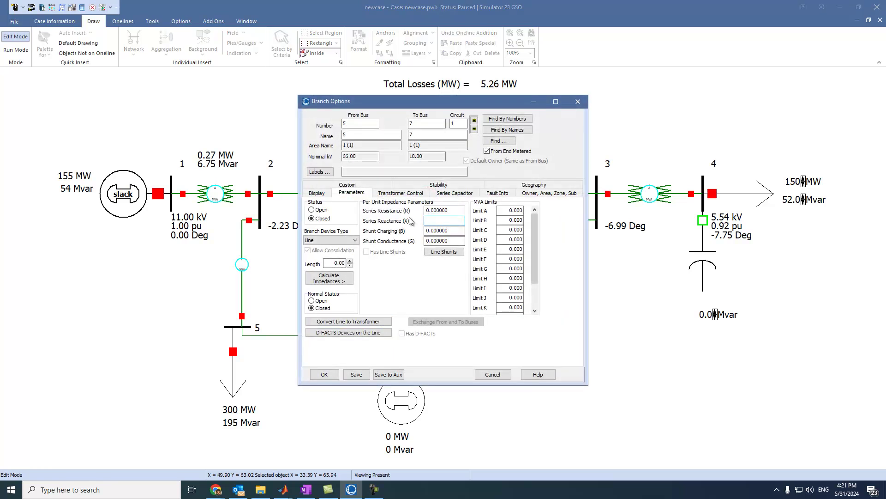
- Set the line between buses 5 and 7 to a series resistance of 0.003 and a series reactance of 0.01
drag(437, 210, 461, 209)
text(3)
click(450, 221)
text(0.01)
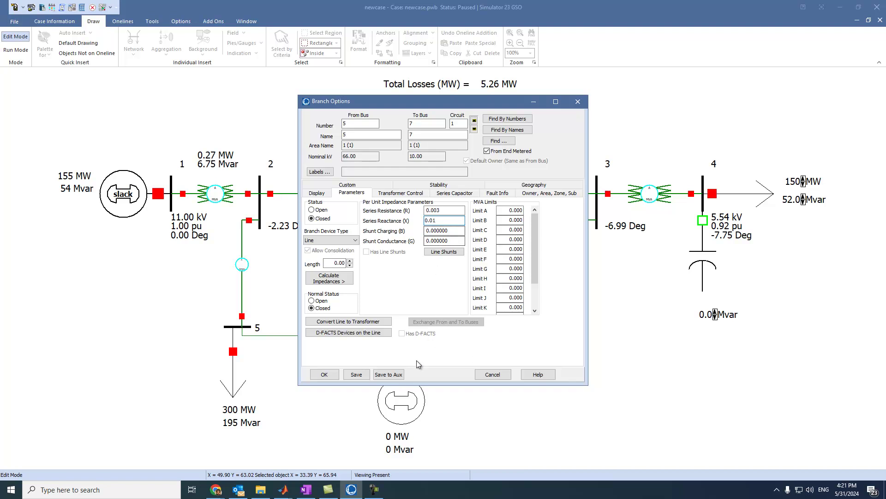
click(324, 374)
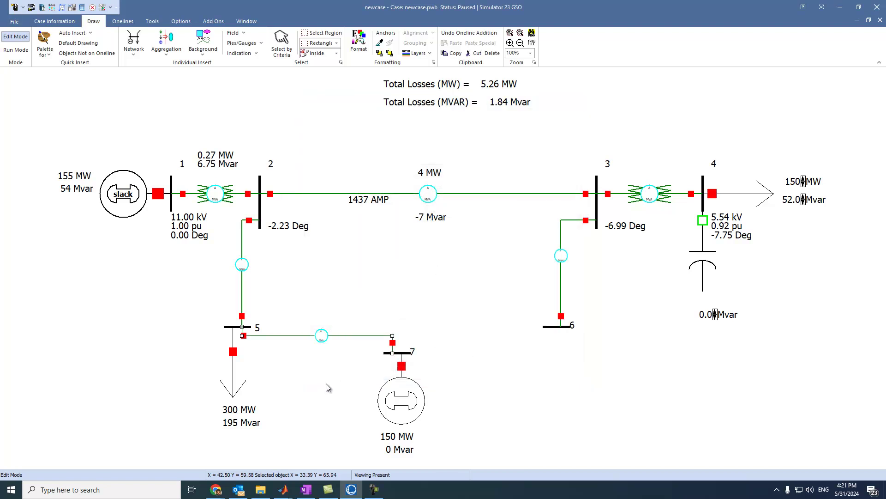
click(326, 384)
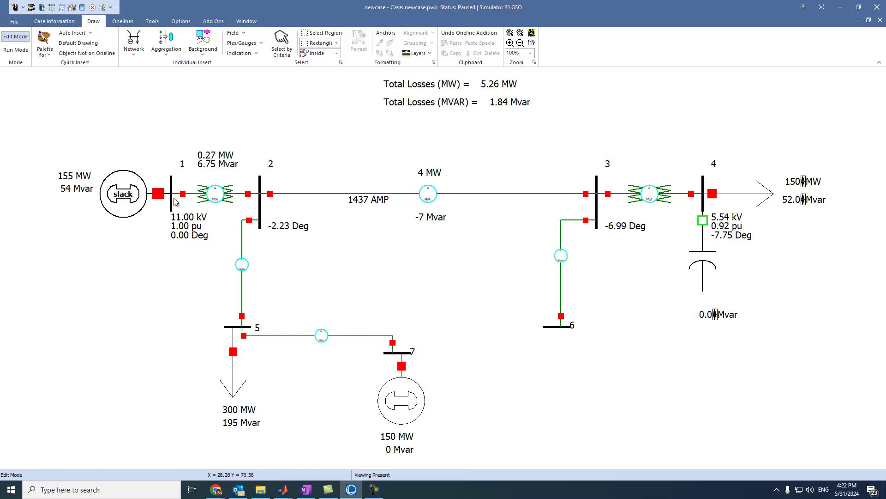
- Draw a transmission line from the underside of bus 6 across and down to bus 7 with a series resistance of 0.0035
click(134, 46)
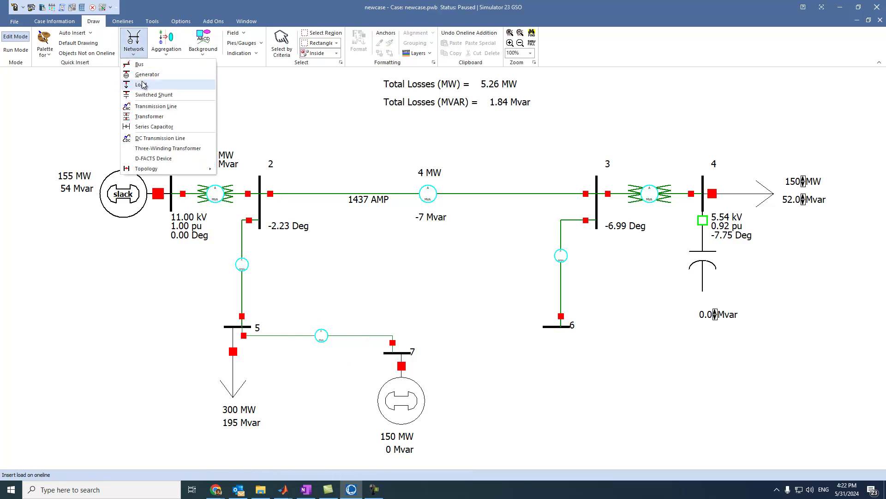
click(161, 107)
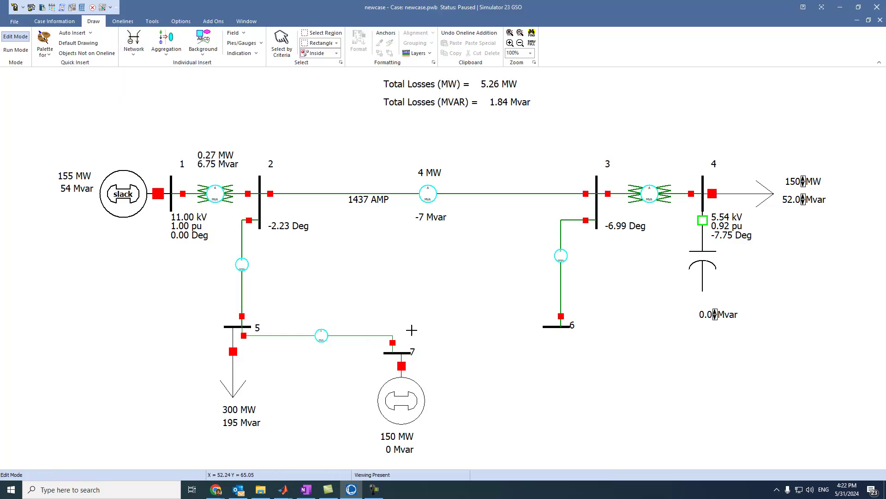
click(550, 326)
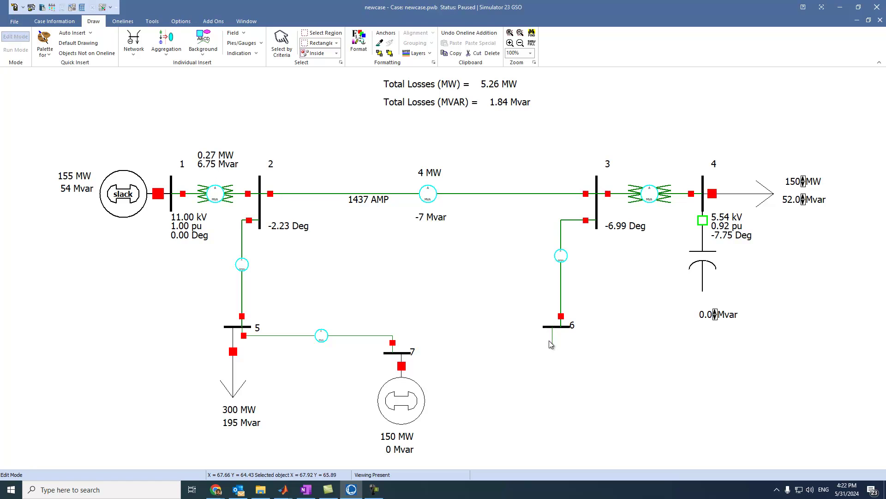
click(550, 336)
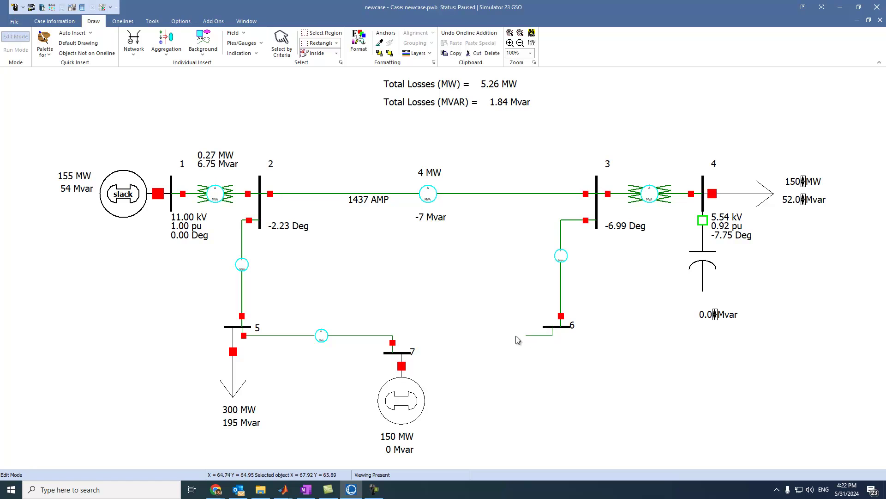
click(402, 336)
double_click(406, 355)
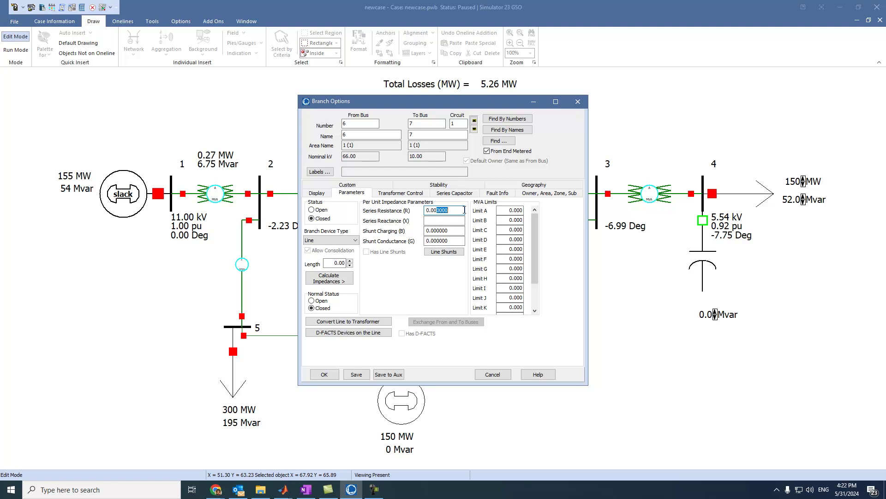
text(35)
click(445, 221)
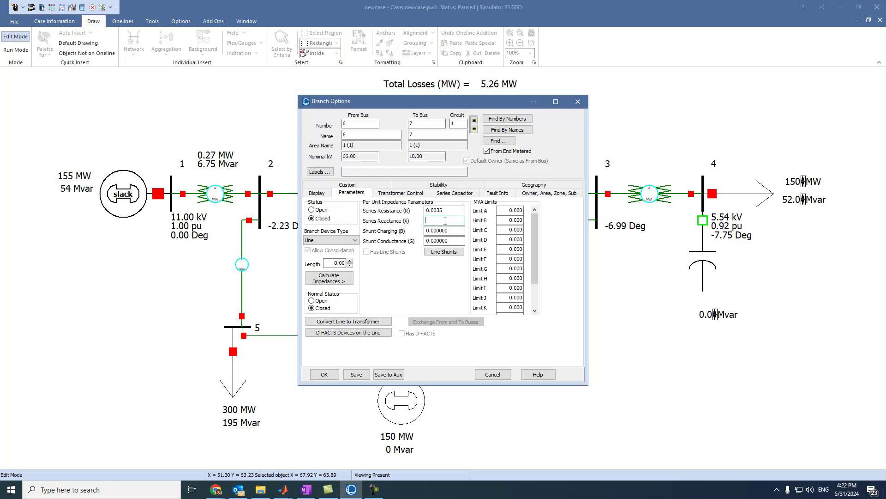
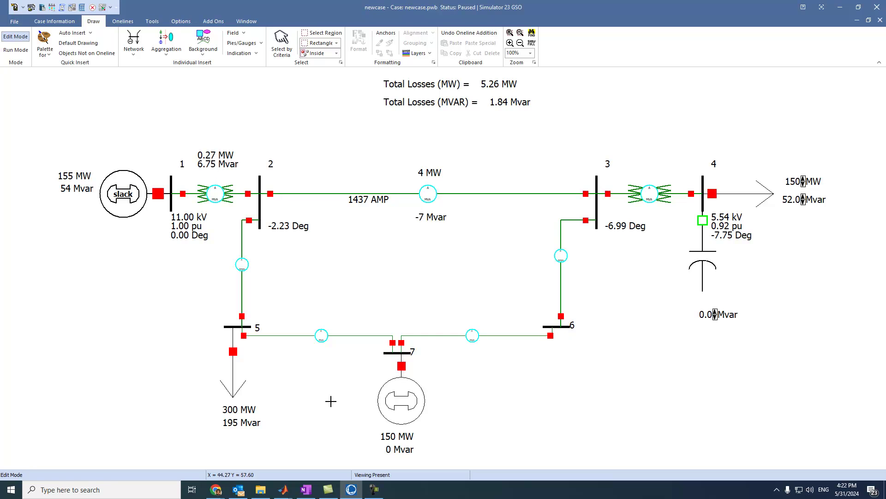
click(134, 52)
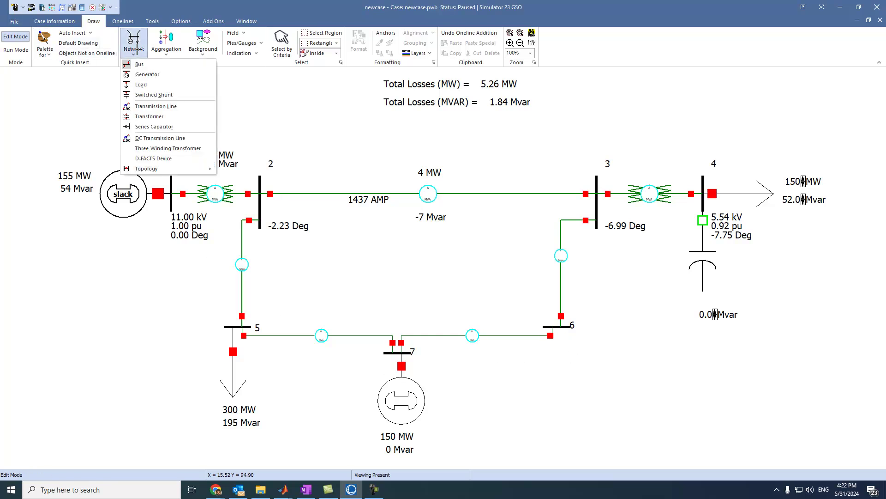
click(140, 68)
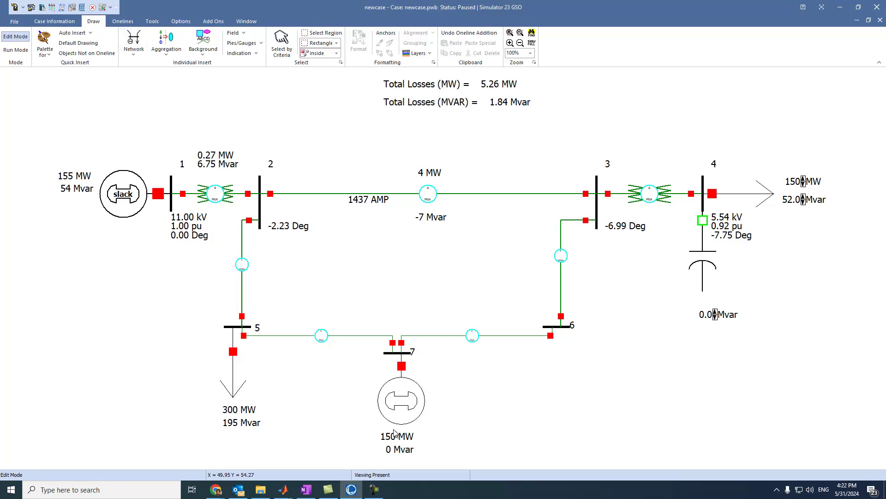
- Insert bus 8 with a nominal voltage of 10 kV in the free space to the right of bus 7's generator
click(134, 50)
click(149, 69)
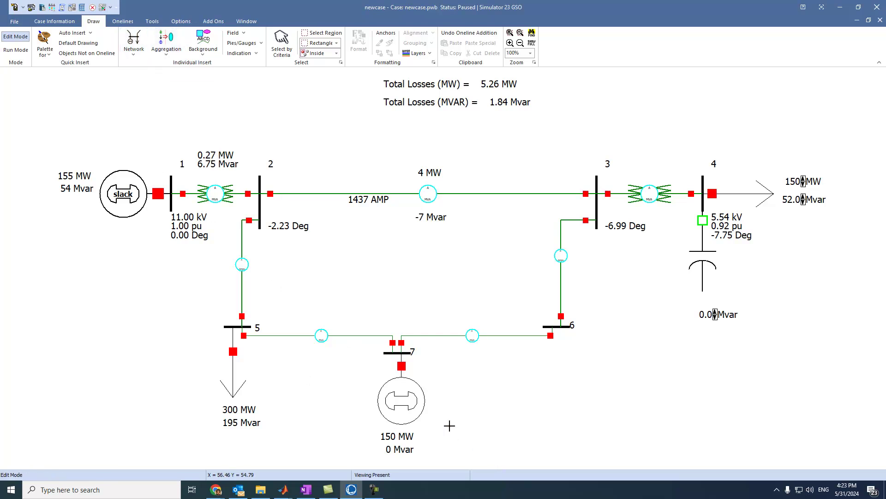
click(442, 409)
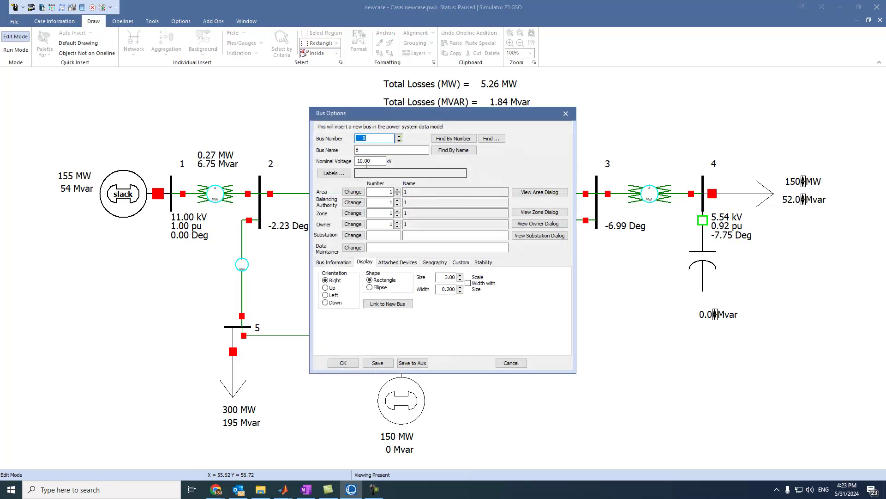
key(Tab)
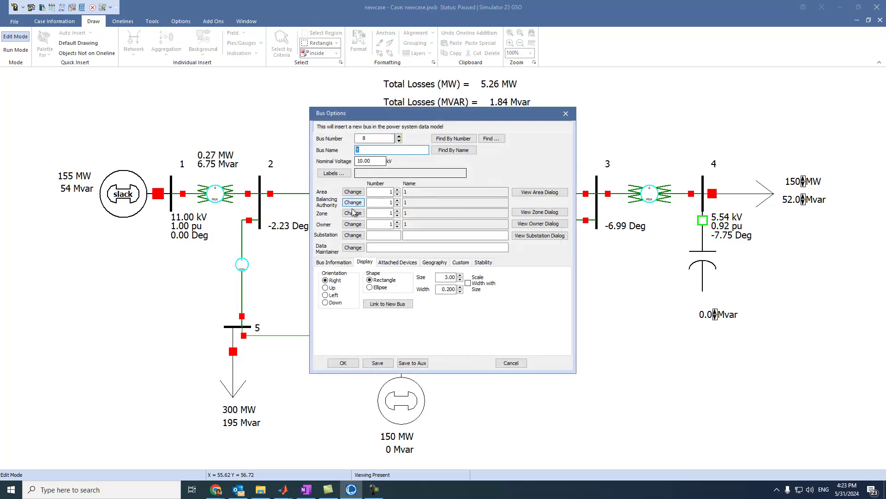
click(343, 362)
- Place bus 8 directly beneath bus 7 and move the 150 MW generator from bus 7 to bus 8
mouse_move(446, 406)
mouse_down()
mouse_move(441, 372)
mouse_move(394, 283)
mouse_move(388, 397)
mouse_move(395, 409)
mouse_move(402, 383)
mouse_move(399, 435)
mouse_up()
click(466, 434)
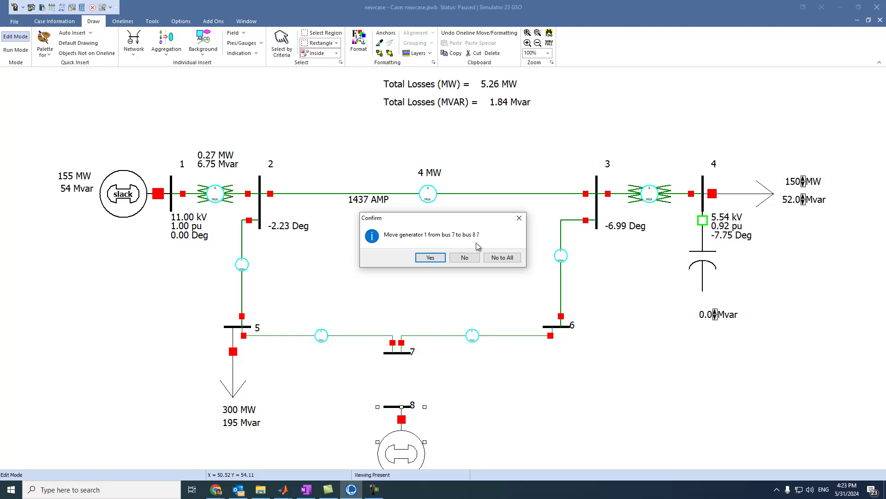
click(430, 257)
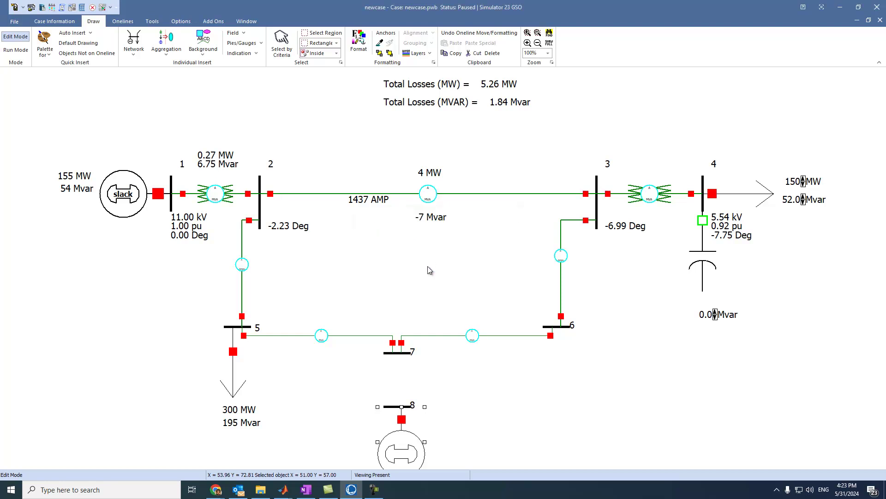
click(474, 442)
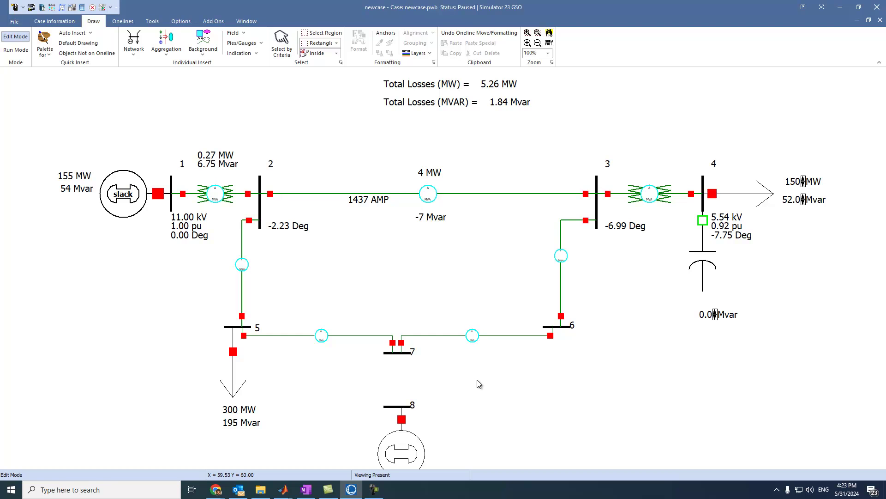
- Move the MW and Mvar labels of the bus 8 generator from beneath its symbol to its right side
scroll(478, 379, down, 1)
scroll(442, 428, down, 1)
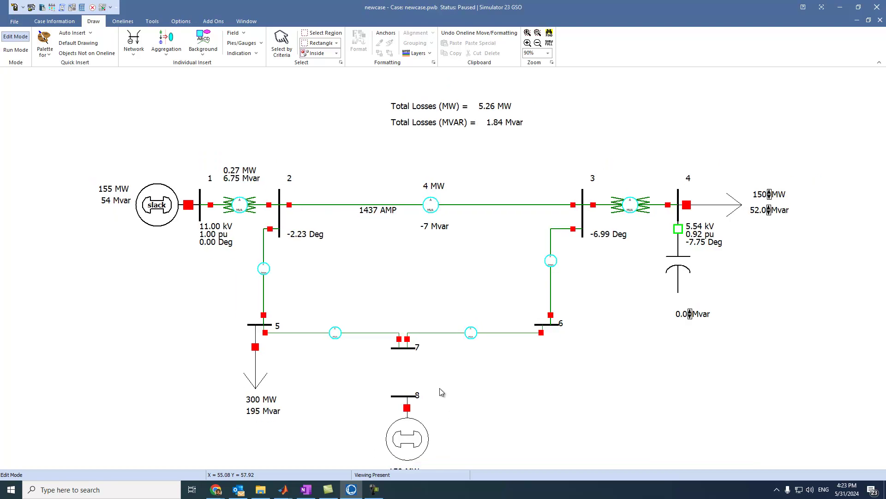
scroll(433, 380, up, 1)
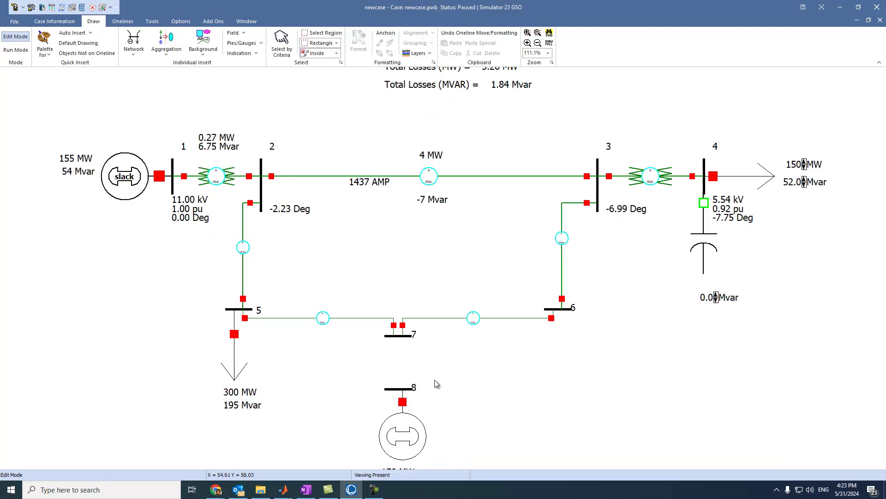
scroll(433, 384, down, 2)
scroll(434, 384, up, 1)
scroll(434, 383, down, 1)
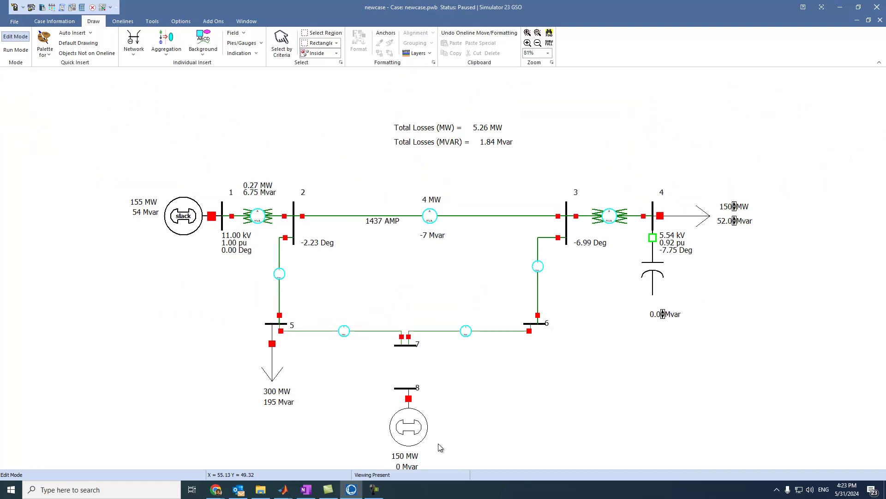
drag(405, 456, 463, 421)
drag(412, 464, 460, 435)
click(625, 450)
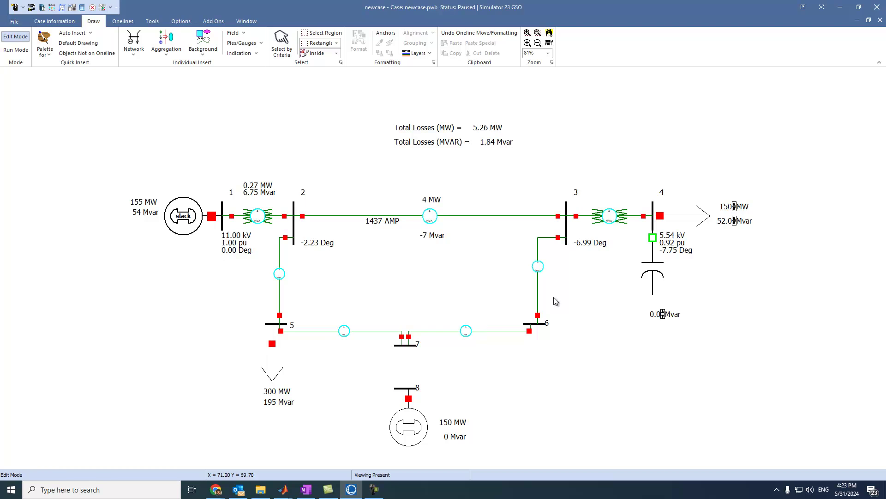
- Check bus 6's nominal voltage and set bus 7's nominal voltage to 66 kV
double_click(542, 325)
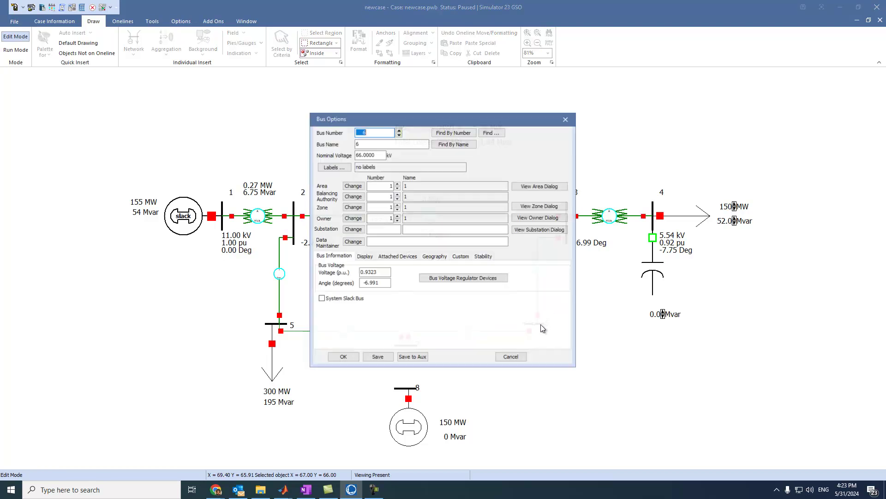
click(511, 357)
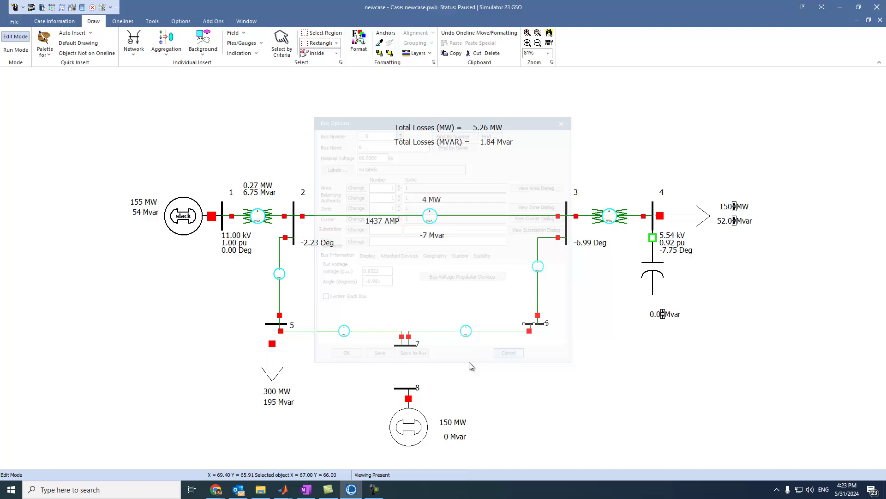
double_click(413, 346)
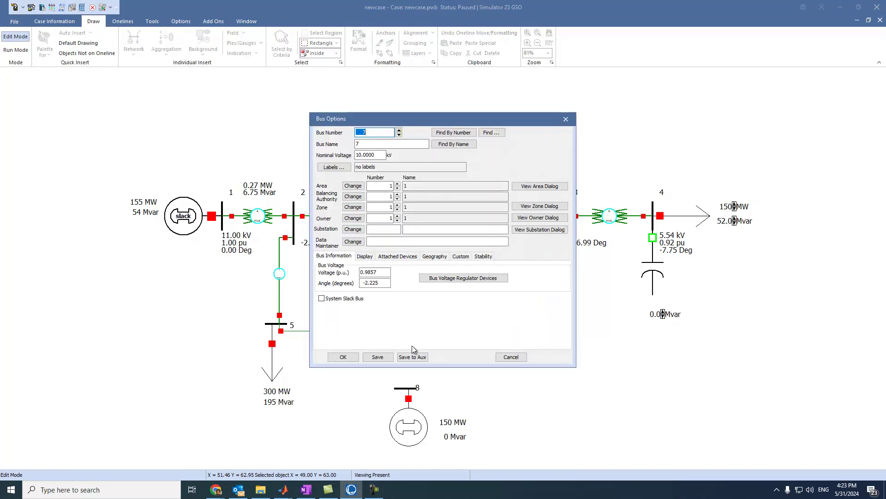
double_click(376, 156)
text(66)
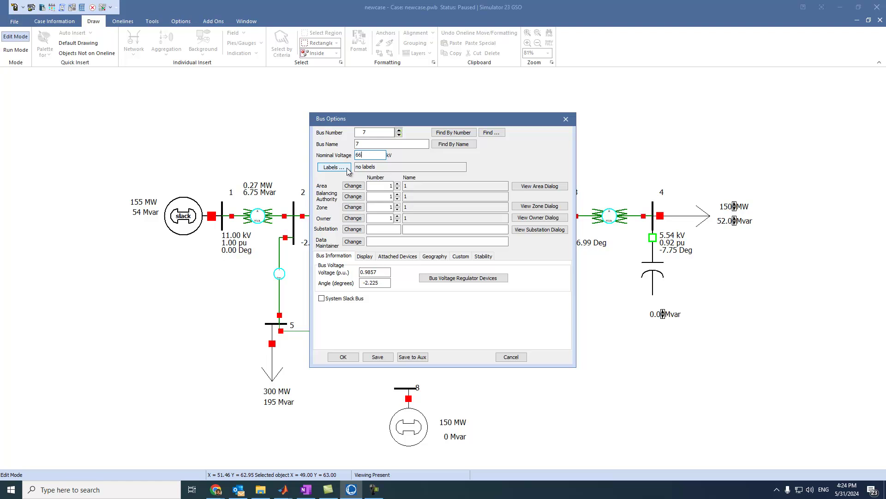
click(340, 357)
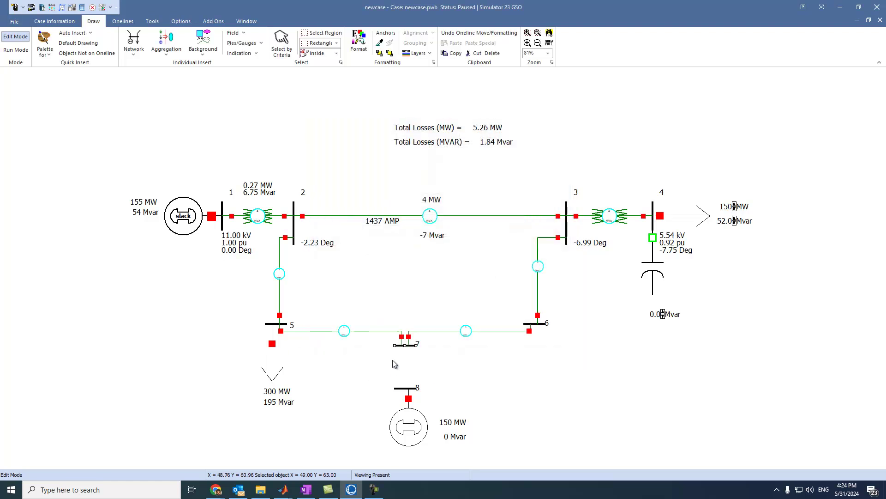
click(371, 372)
- Insert a transformer between buses 7 and 8 with a series resistance of 0.0001 and a series reactance of 0.004
click(134, 44)
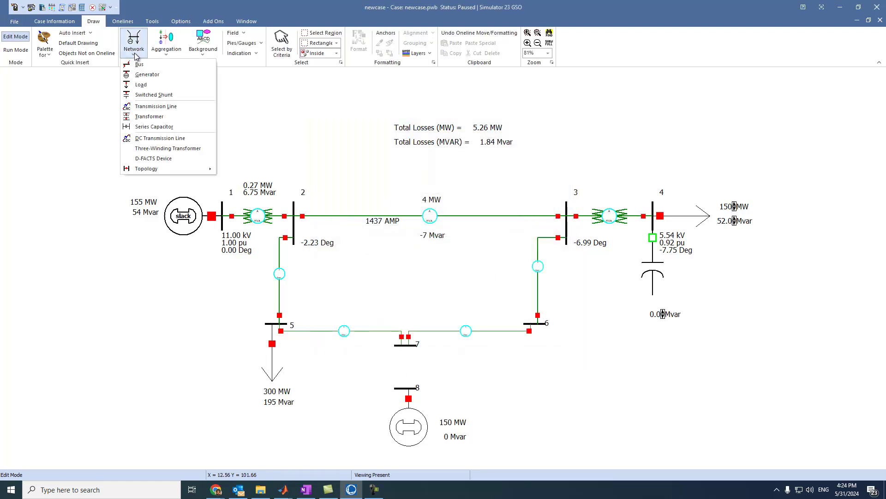
click(150, 116)
click(405, 344)
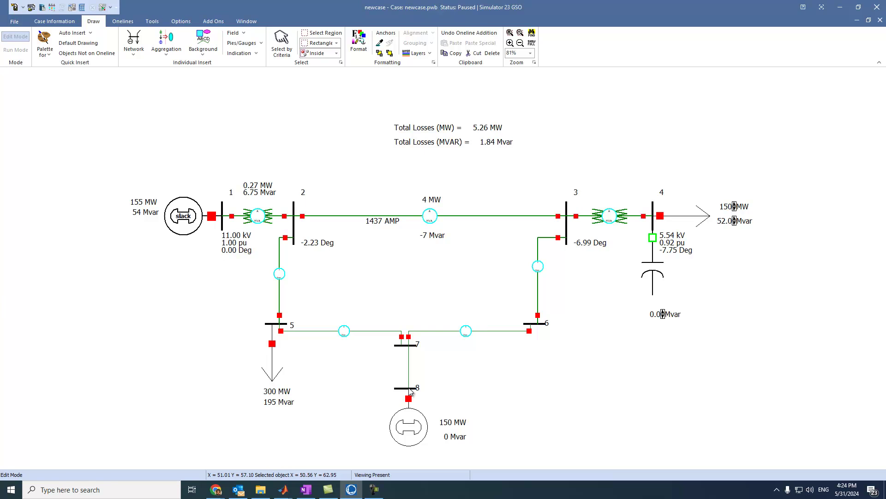
double_click(409, 390)
drag(438, 210, 458, 212)
text(0)
click(446, 220)
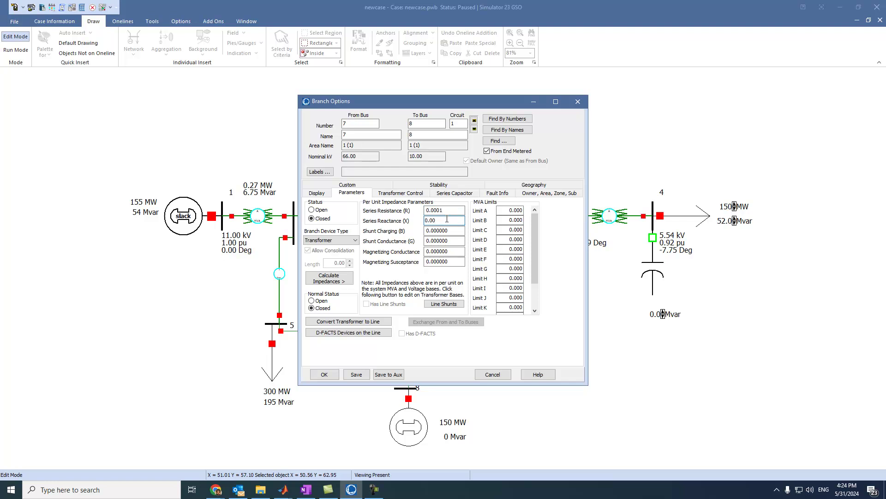
text(0.004)
click(328, 377)
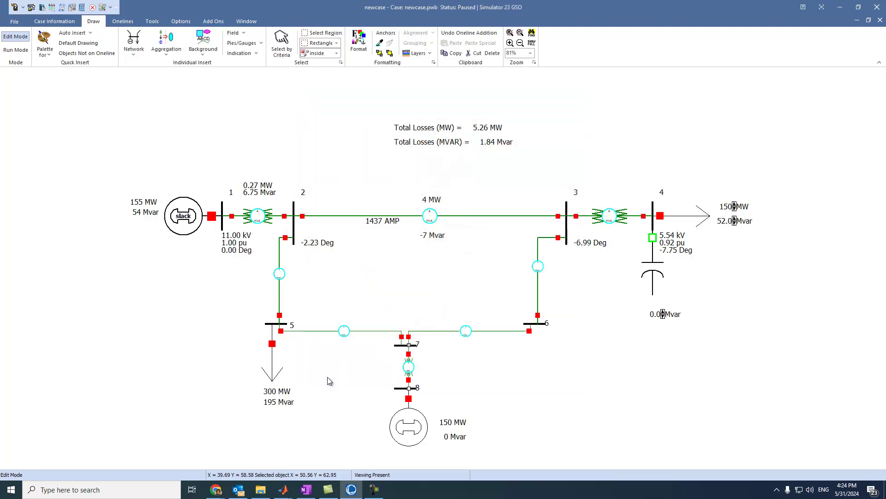
- Increase the pixel thickness of the transformer between buses 7 and 8
click(410, 364)
double_click(410, 365)
click(314, 184)
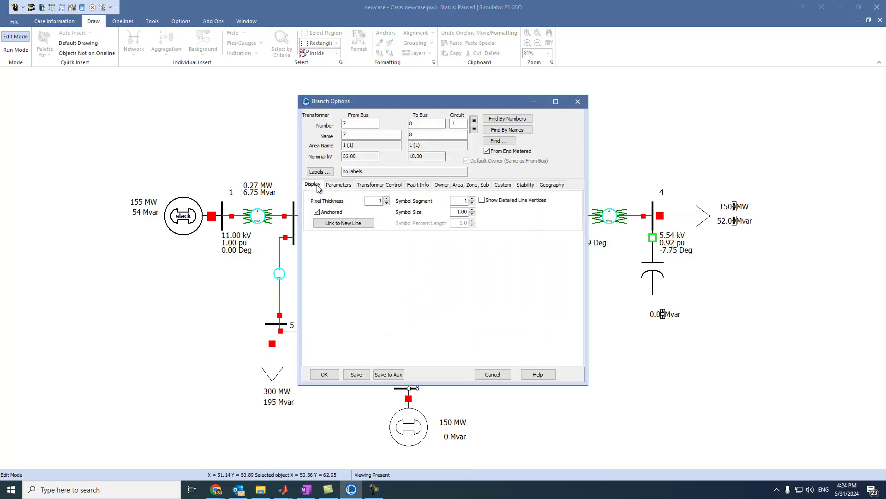
click(324, 375)
- Set the pixel thickness of the line between buses 5 and 7 to 2 and give the line between buses 6 and 7 the same thickness
double_click(371, 332)
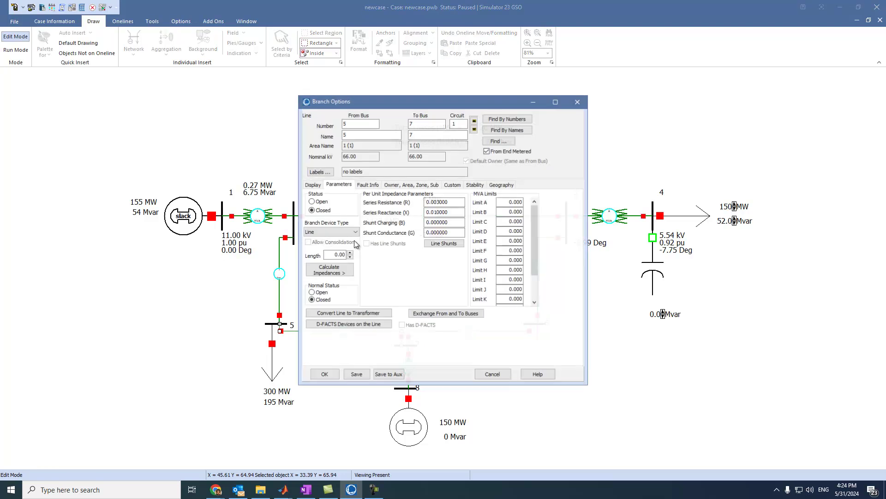
click(313, 184)
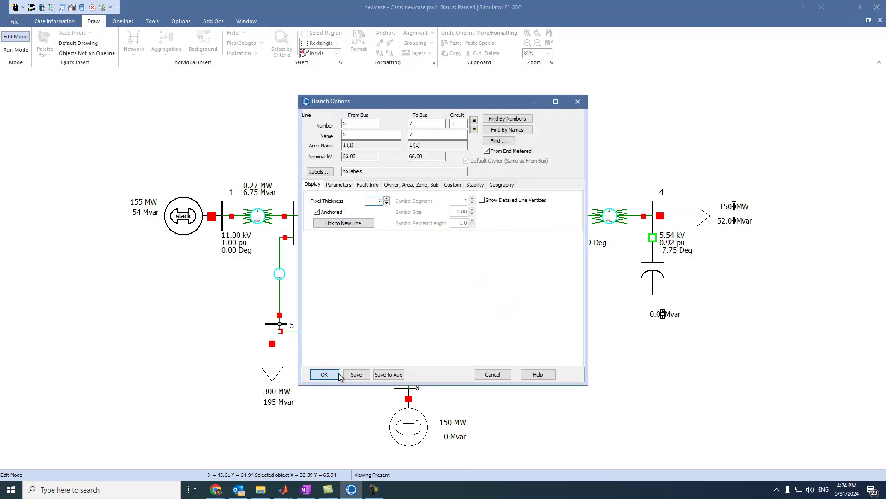
click(324, 375)
click(447, 333)
double_click(447, 332)
click(313, 185)
click(386, 198)
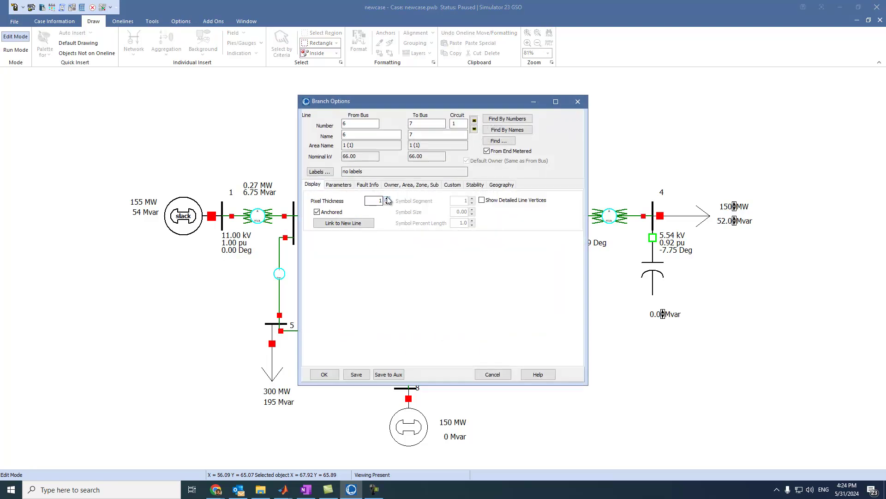
click(325, 374)
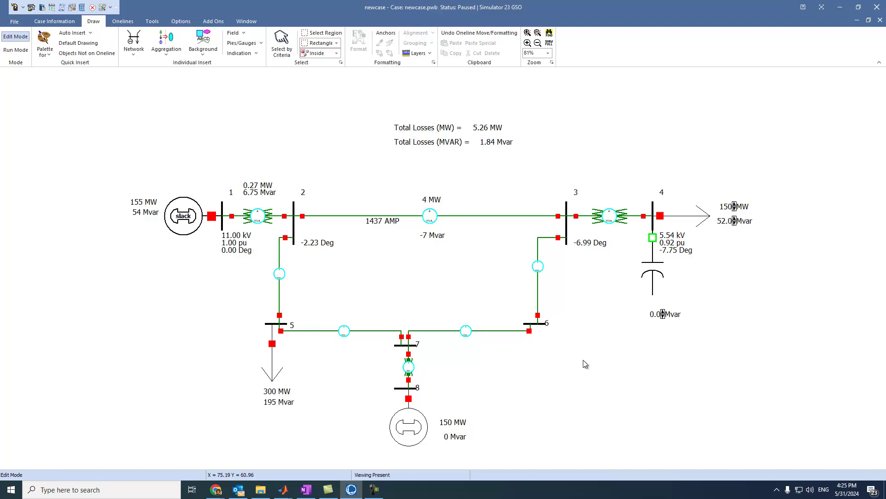
- Insert bus 9 with a nominal voltage of 10 kV and line it up below bus 6
click(133, 44)
click(156, 66)
click(543, 386)
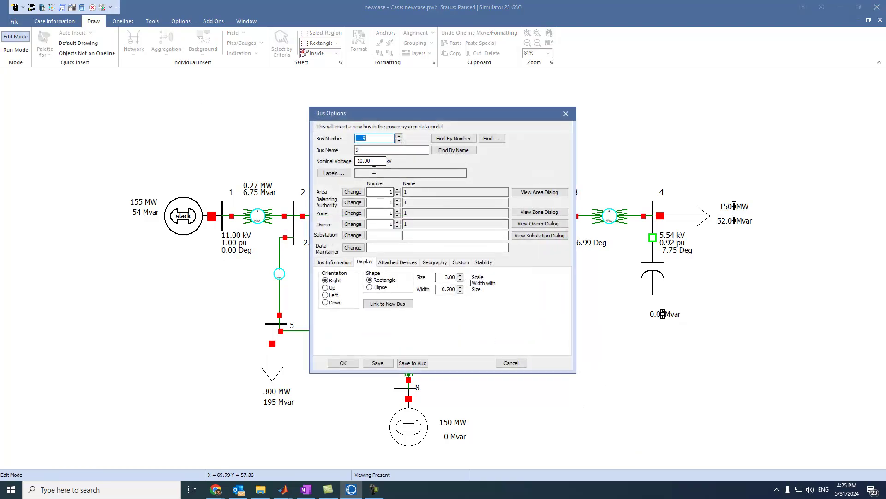
click(349, 363)
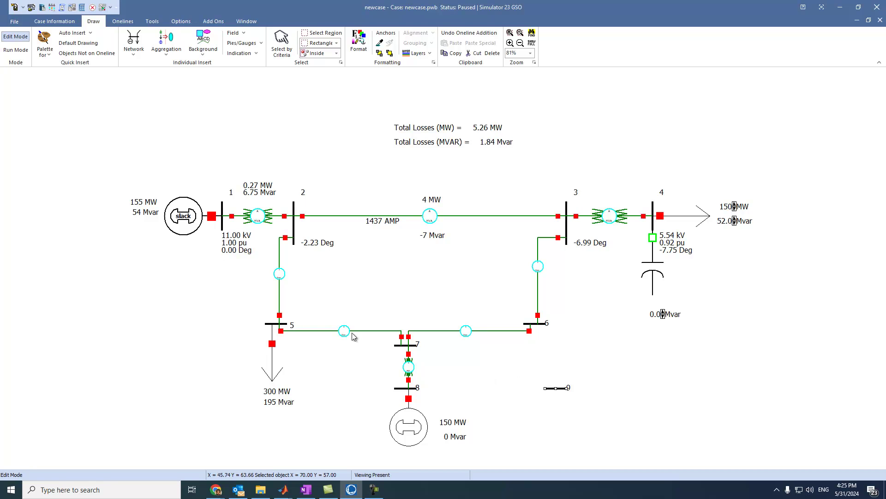
drag(553, 392, 539, 392)
click(542, 446)
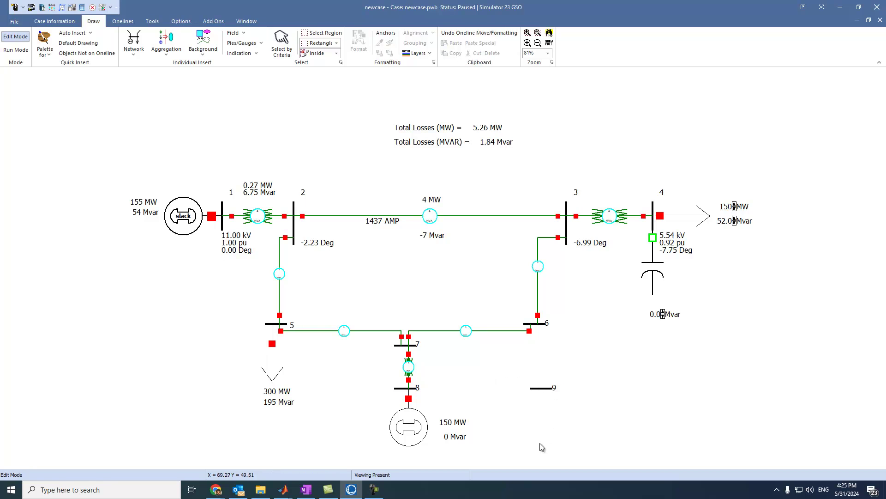
- Insert a transformer between buses 6 and 9 with a series reactance of 0.007
click(133, 43)
click(175, 109)
click(537, 324)
double_click(542, 392)
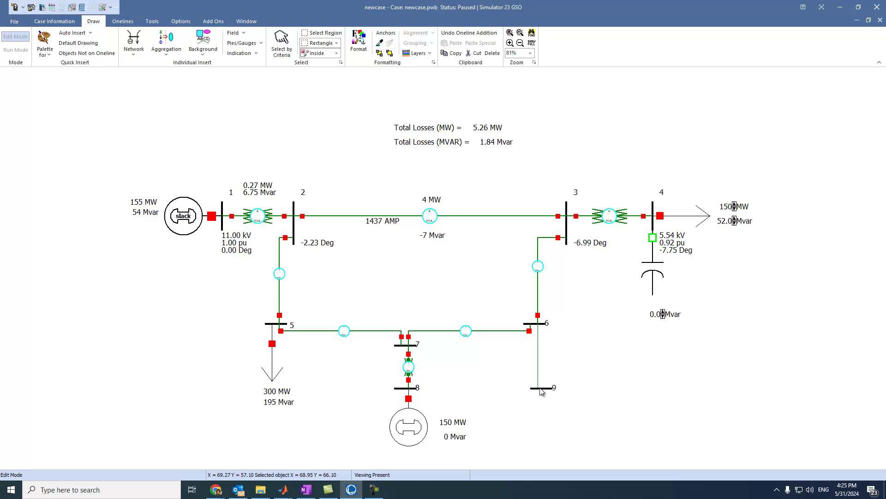
click(437, 211)
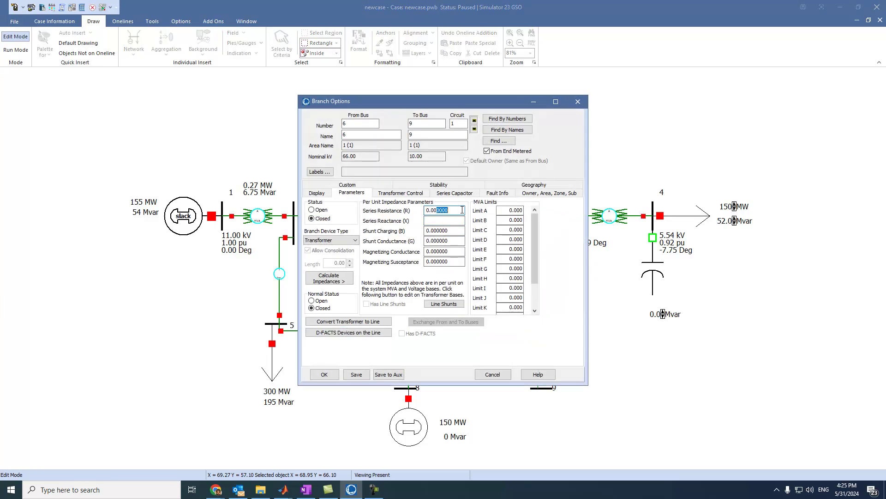
click(444, 222)
text(0.007)
click(323, 374)
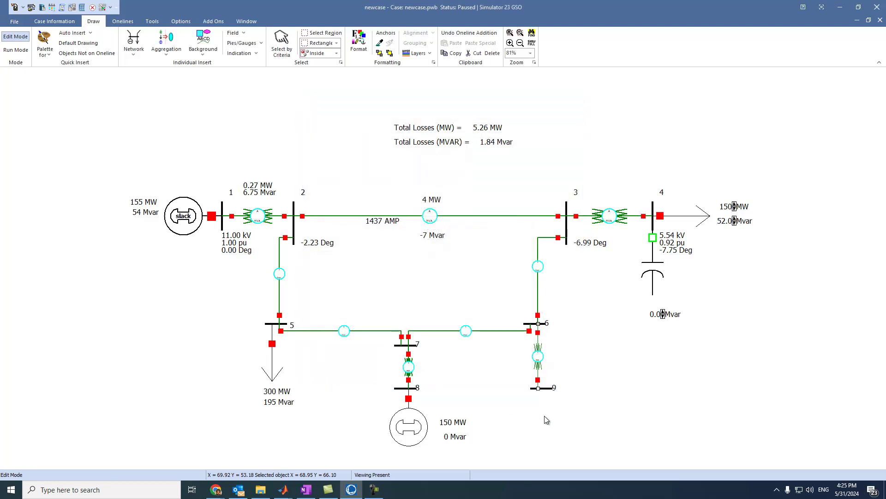
- Increase the pixel thickness of the transformer between buses 6 and 9
double_click(539, 355)
click(313, 185)
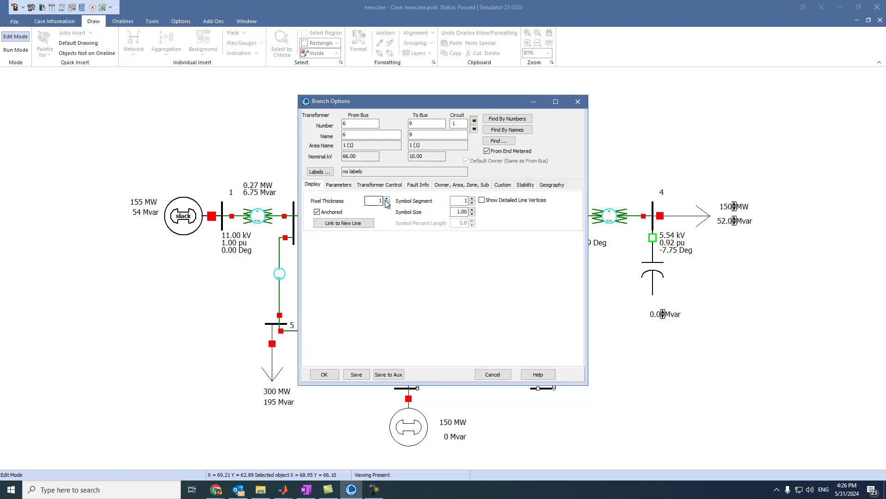
click(324, 374)
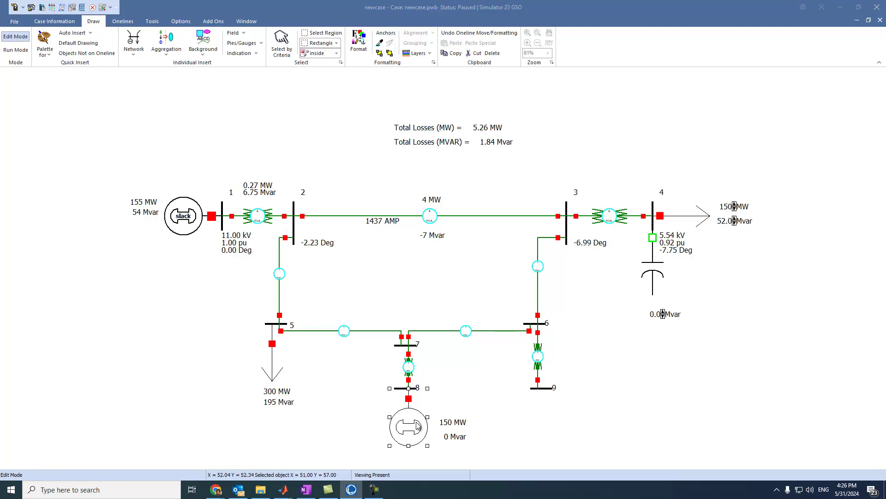
- Increase the pixel thickness of the 150 MW generator symbol on bus 8
double_click(418, 425)
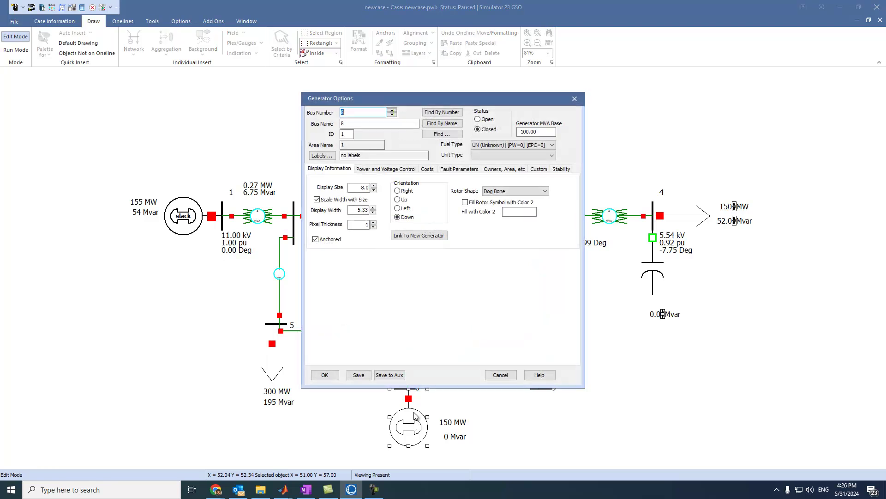
click(373, 222)
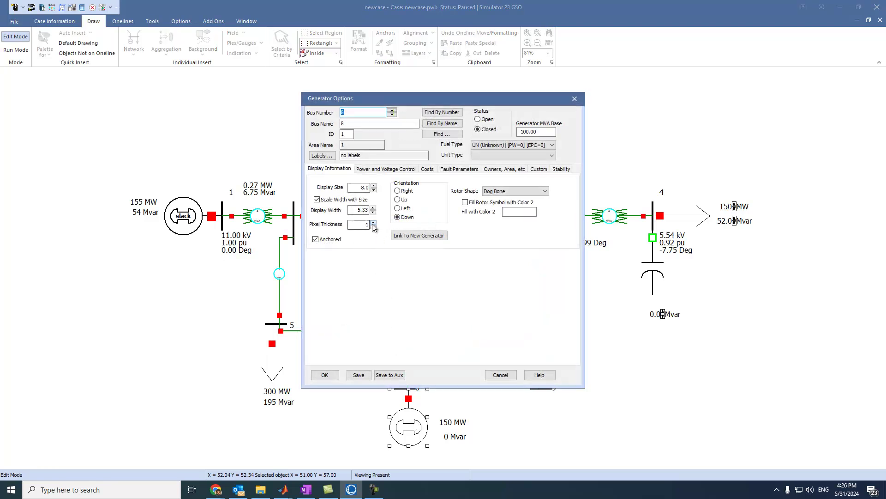
click(336, 375)
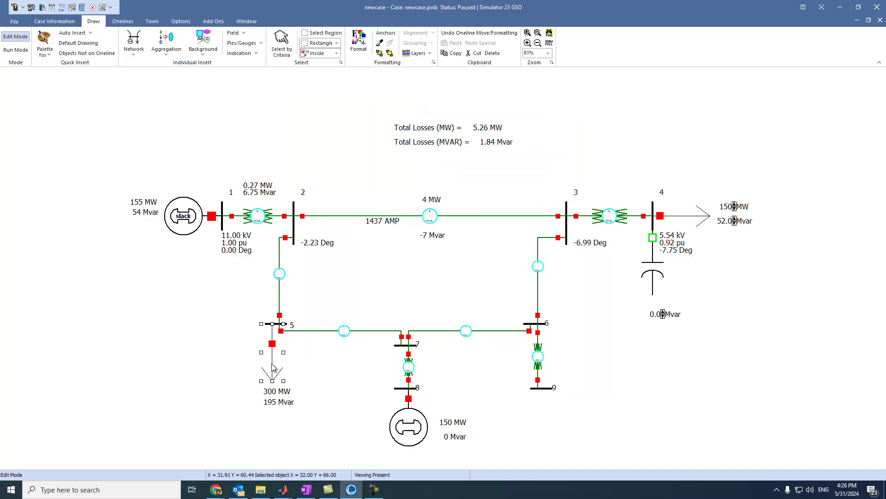
- Increase the pixel thickness of the 300 MW load symbol on bus 5 and the load symbol on bus 4
double_click(272, 368)
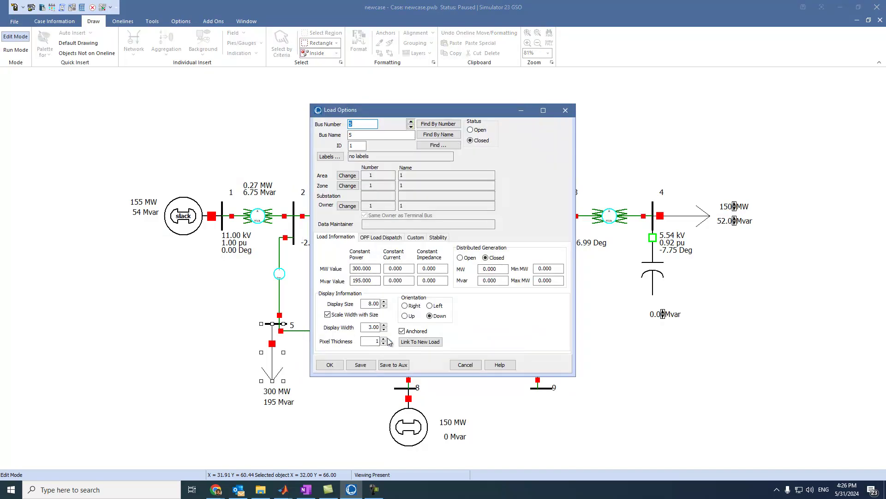
click(330, 365)
double_click(709, 217)
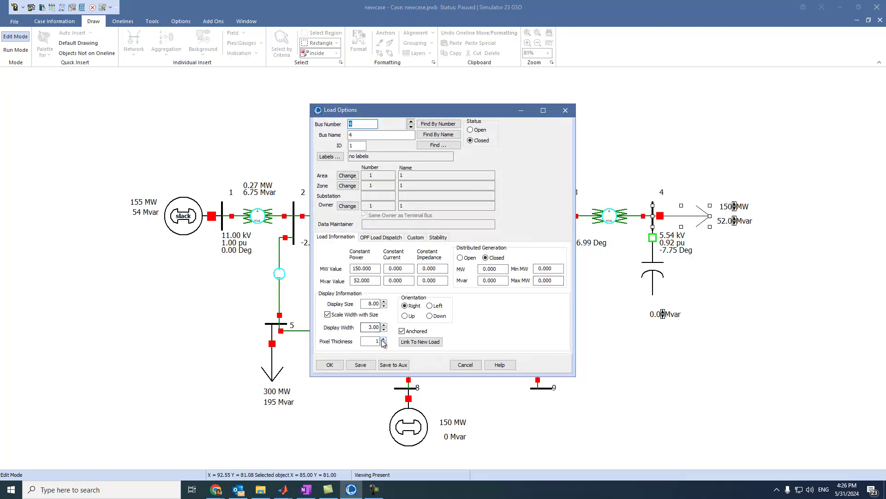
click(330, 365)
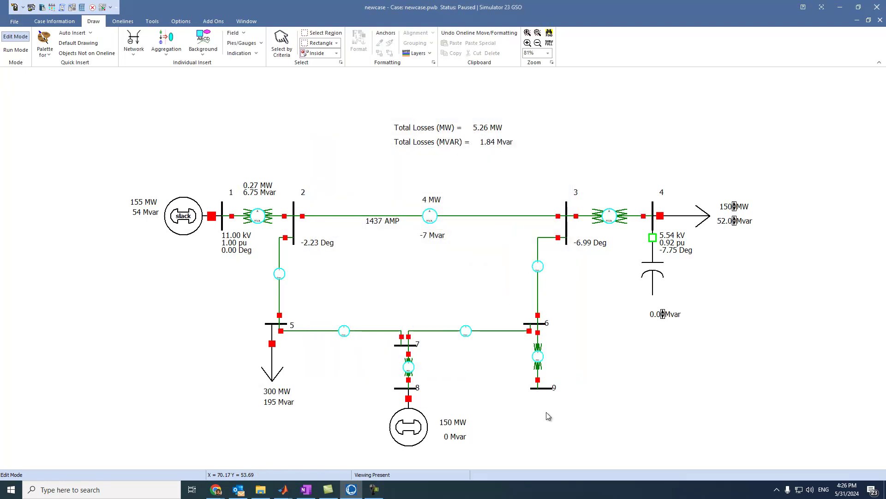
- Insert a downward-facing generator on bus 9 with a 200 MW setpoint and a thicker symbol outline
click(134, 42)
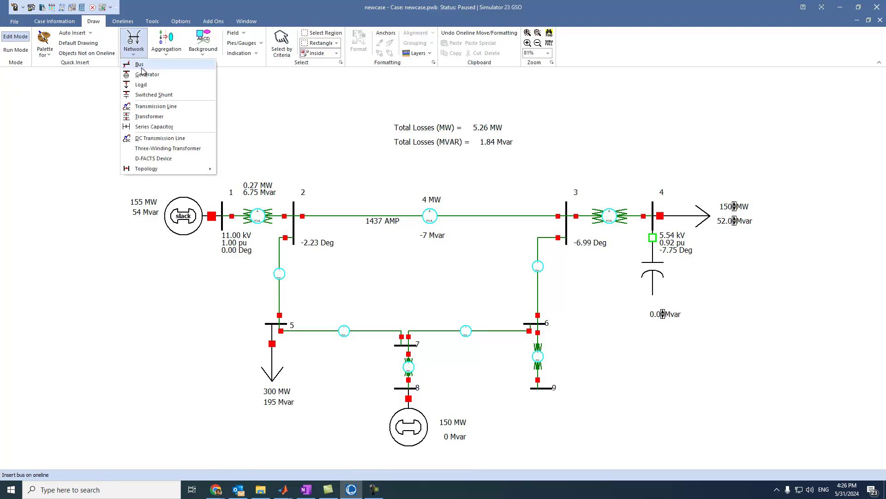
click(140, 65)
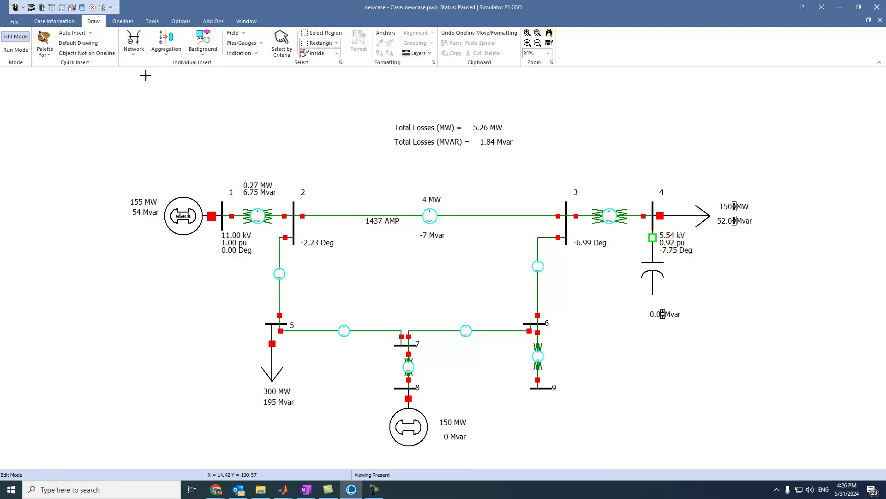
click(540, 388)
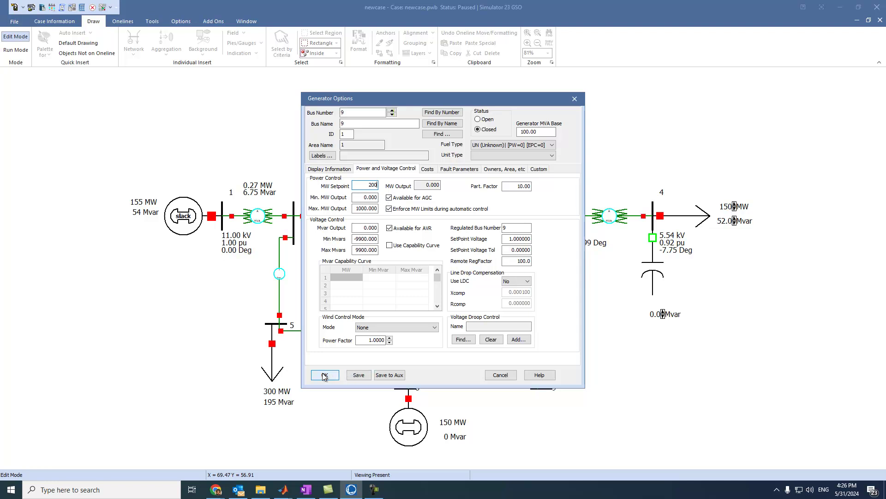
click(331, 169)
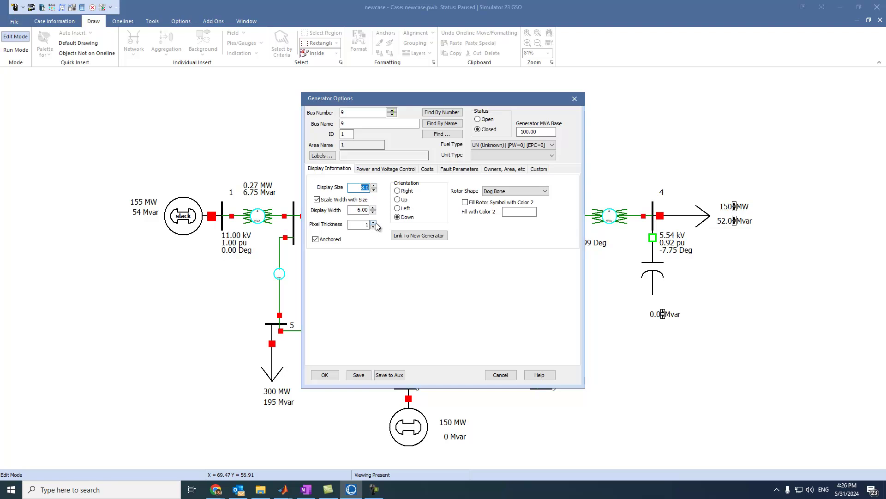
click(324, 374)
- Move the MW and Mvar labels of the bus 9 generator beside its symbol, one above the other
drag(546, 458, 599, 418)
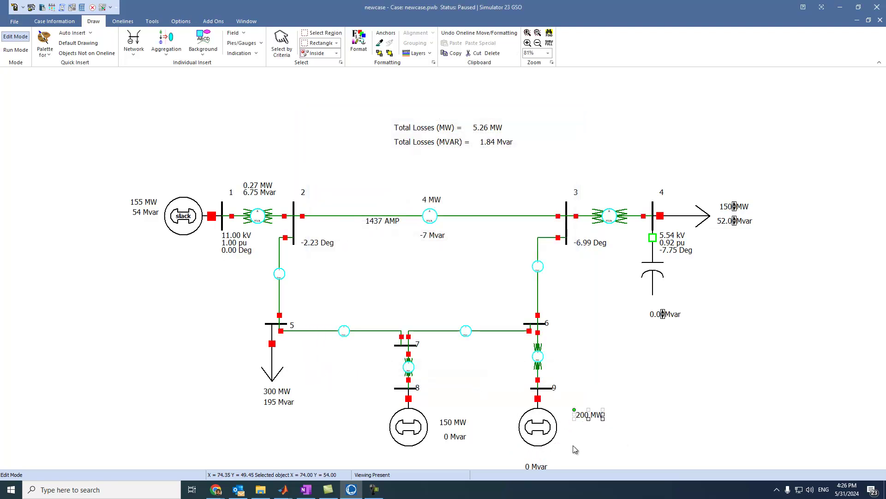
drag(542, 464, 599, 427)
click(566, 461)
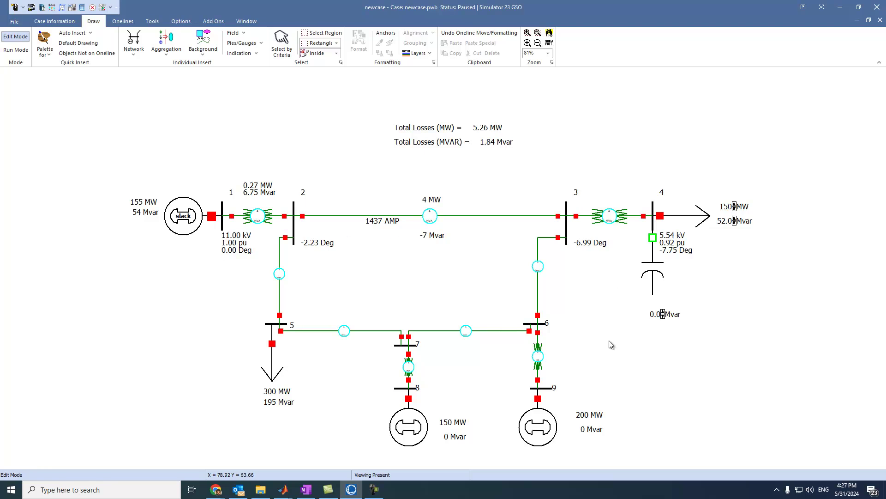
- Move the bus 2 angle label up to make room and insert a right-facing load of 200 MW and 130 Mvar on bus 2
mouse_move(317, 247)
mouse_down()
mouse_move(319, 208)
mouse_move(318, 231)
mouse_up()
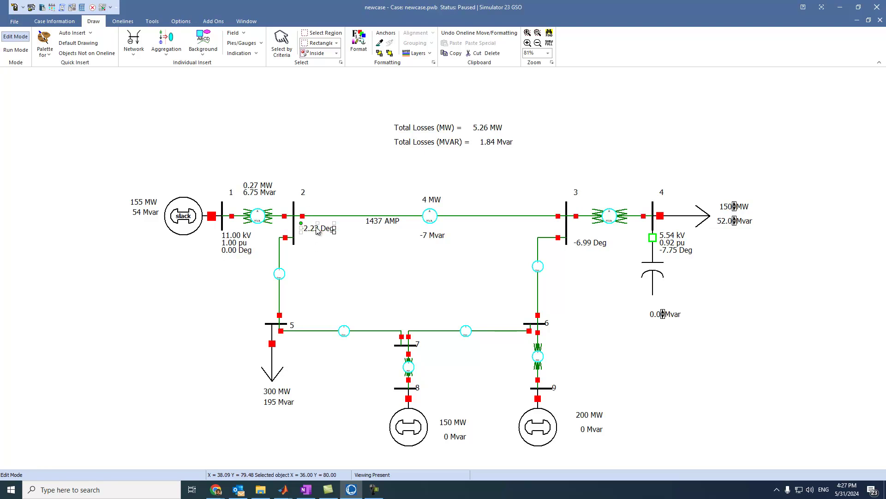
click(354, 281)
click(133, 54)
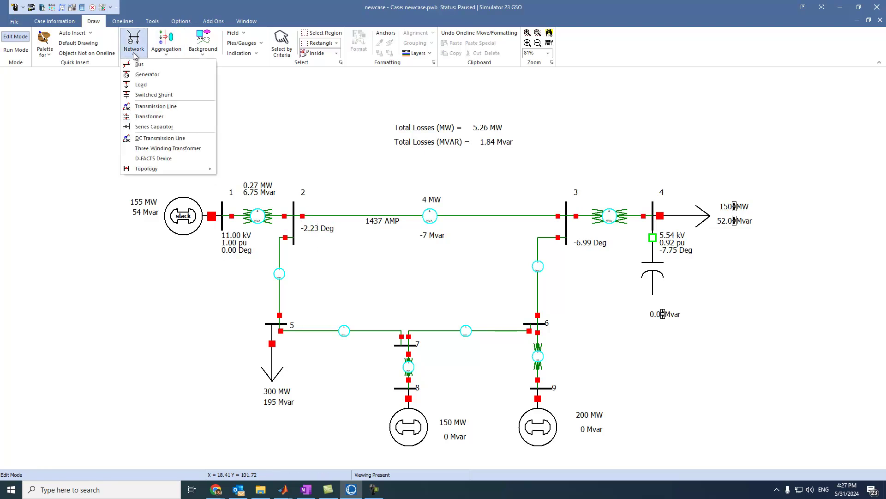
click(139, 64)
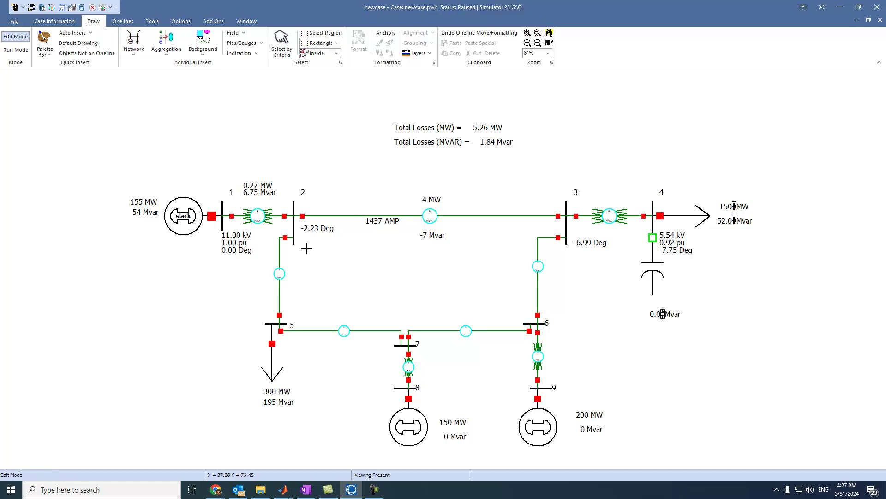
click(294, 237)
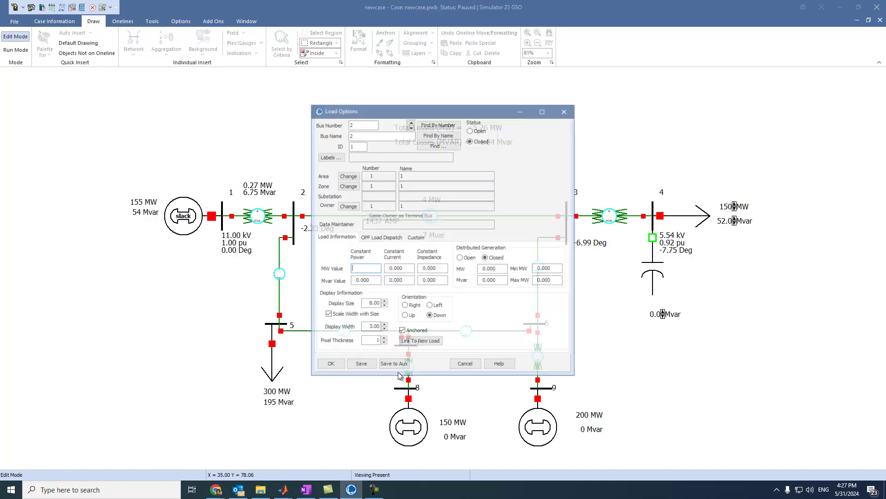
click(405, 306)
click(356, 269)
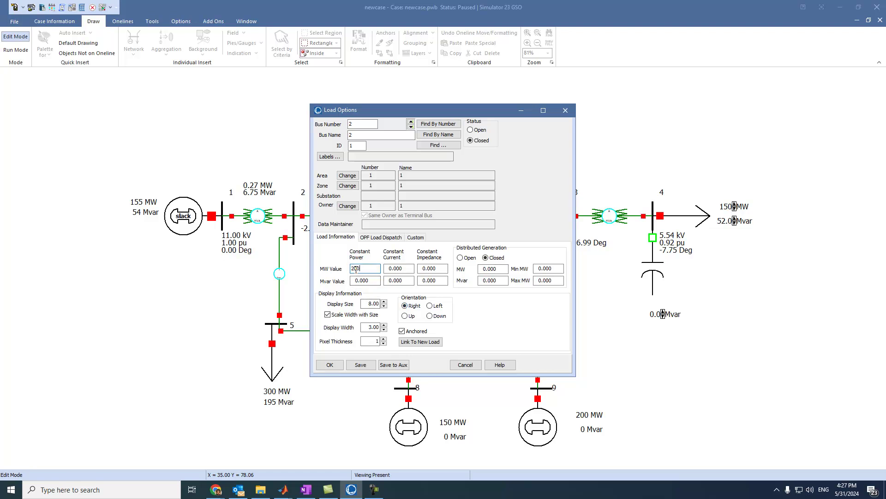
key(Tab)
text(1)
click(330, 366)
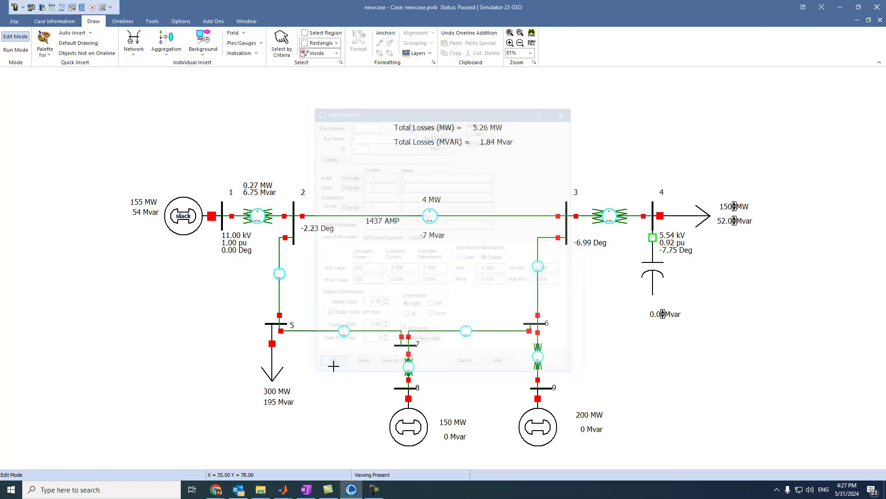
click(321, 412)
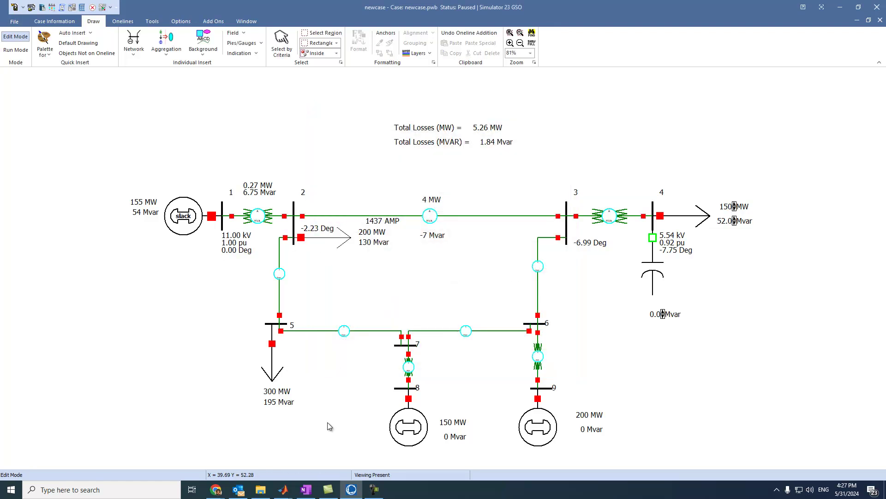
- Place the bus 2 angle label above the line and the load labels below the arrow, and thicken the bus 2 load symbol
drag(326, 232, 326, 210)
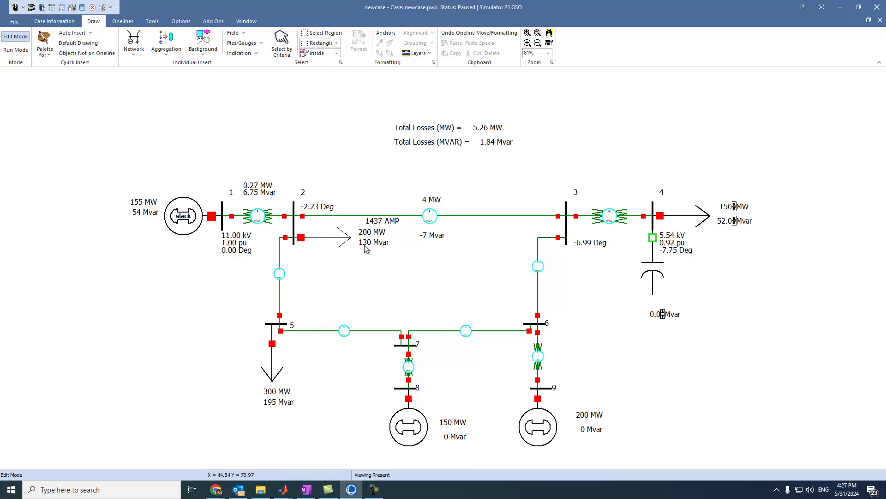
drag(366, 233, 368, 266)
click(367, 301)
double_click(336, 239)
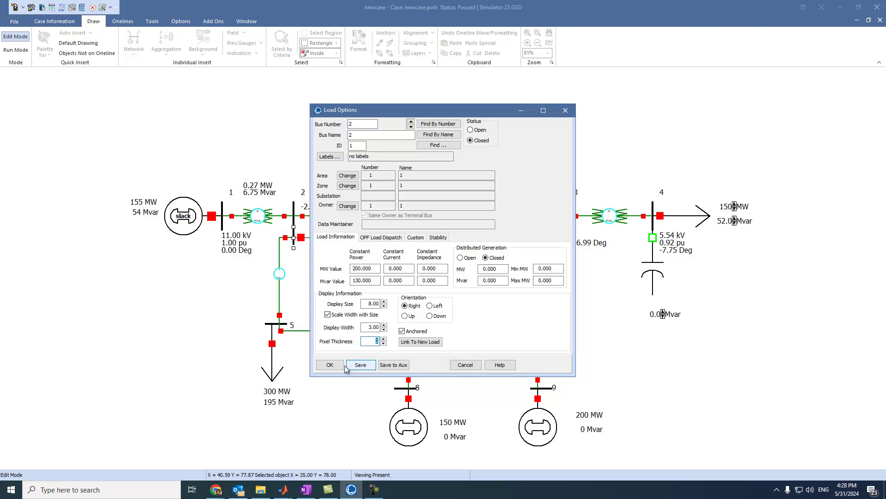
click(329, 365)
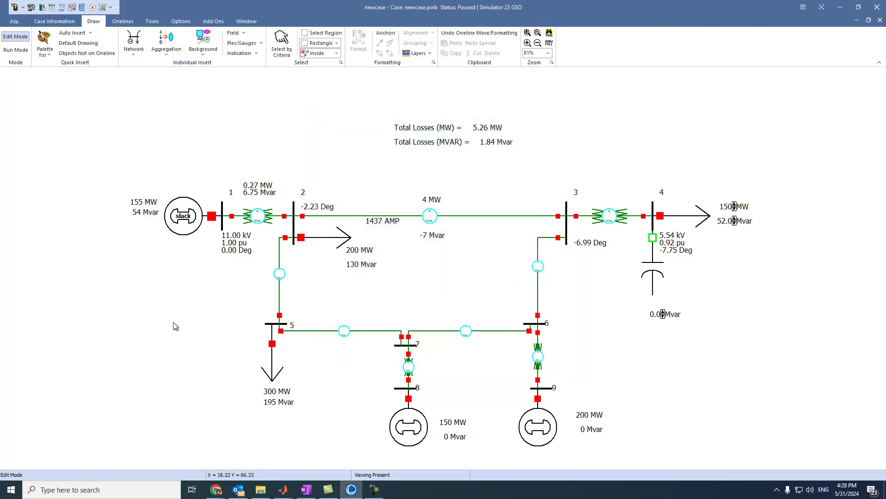
- Switch the case to run mode and start the power flow simulation
click(19, 51)
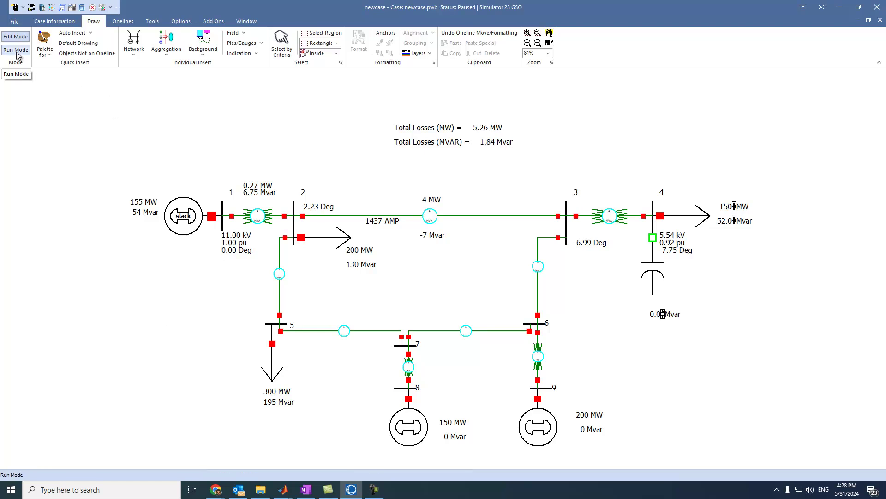
click(17, 51)
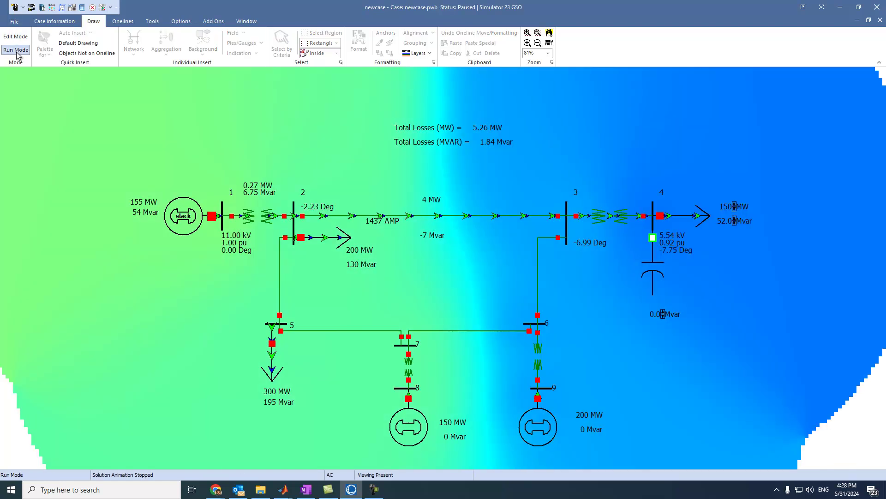
click(152, 21)
click(191, 36)
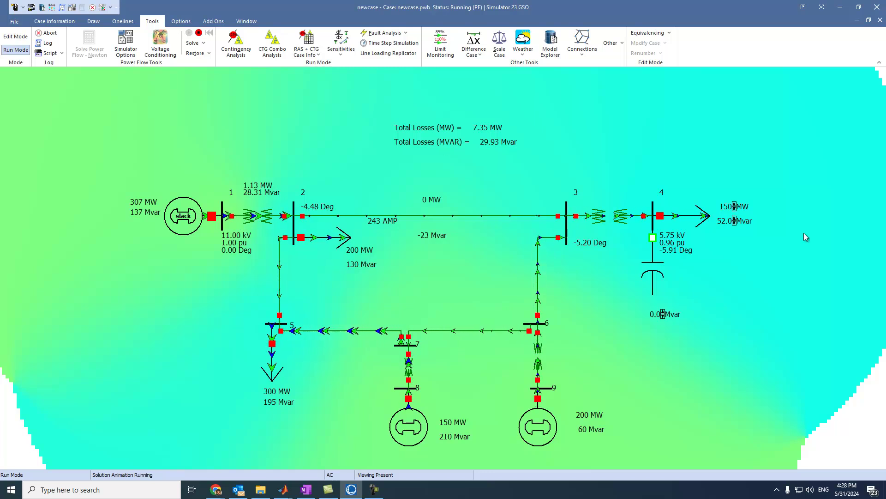
- Raise the active power of the bus 4 load to 219 MW while the simulation runs, and pause it
click(734, 205)
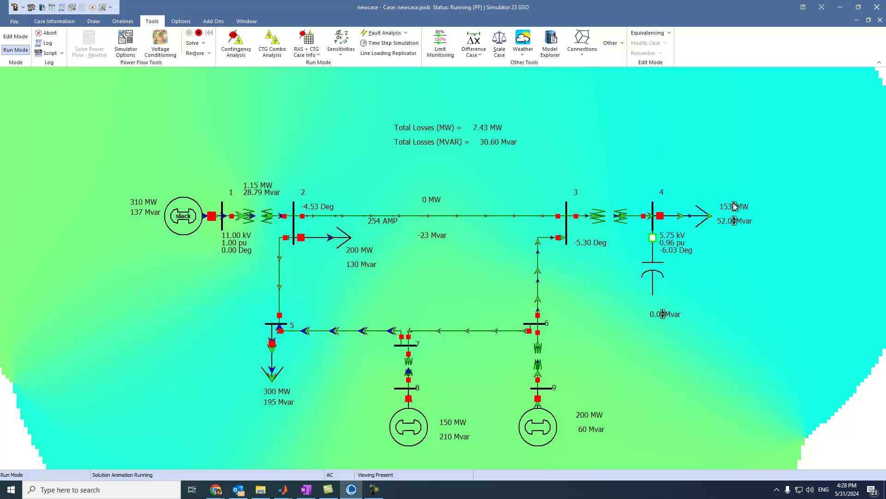
click(734, 205)
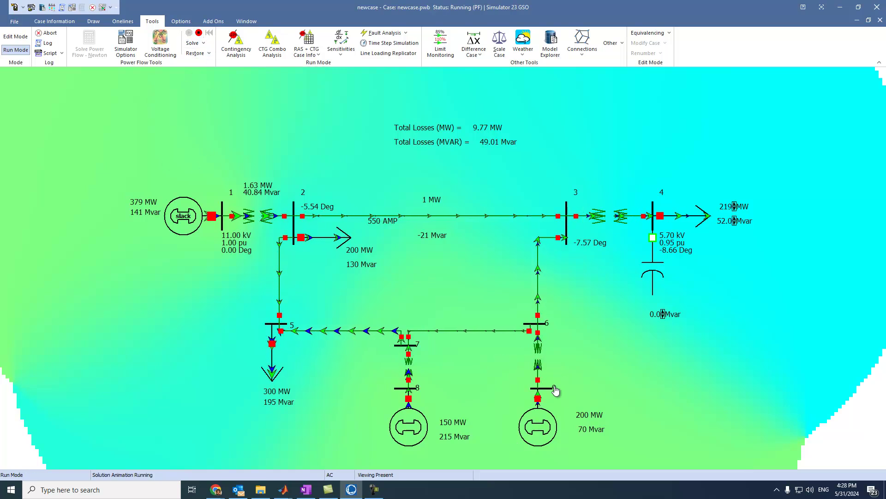
click(198, 33)
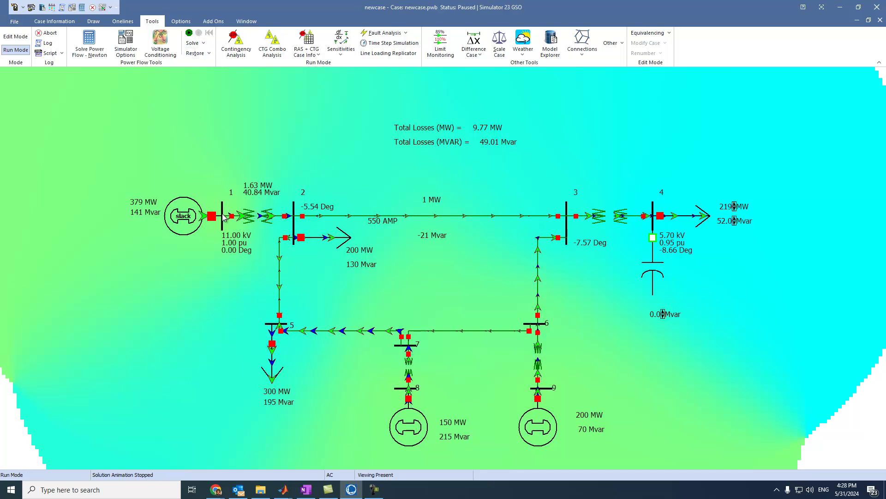
- Return to edit mode, make bus 9 the system slack bus and clear the slack bus setting on bus 1
double_click(545, 392)
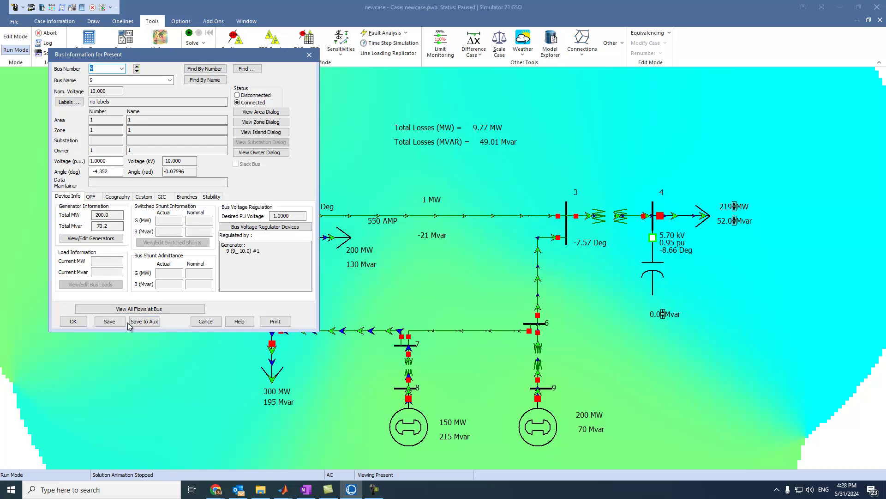
click(206, 321)
click(15, 36)
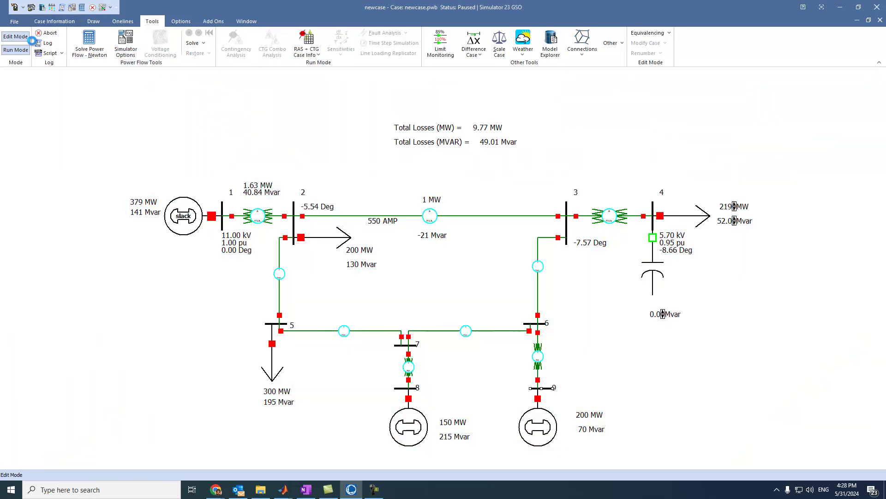
double_click(547, 390)
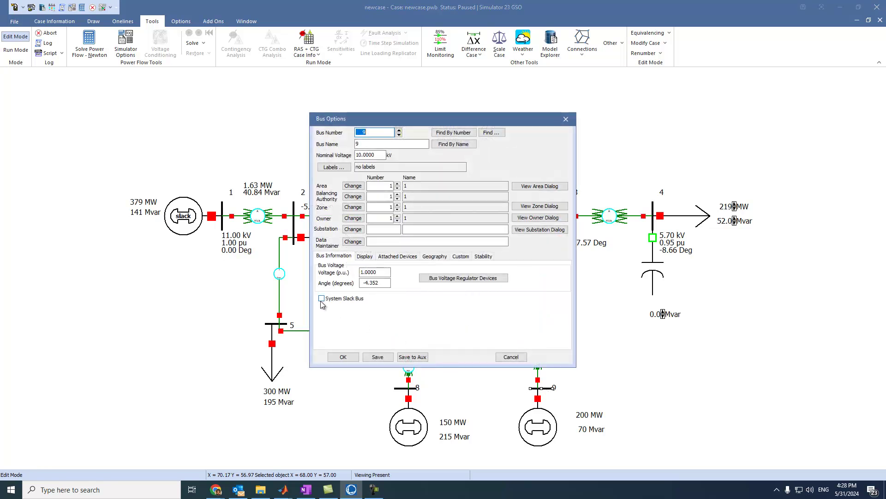
click(343, 357)
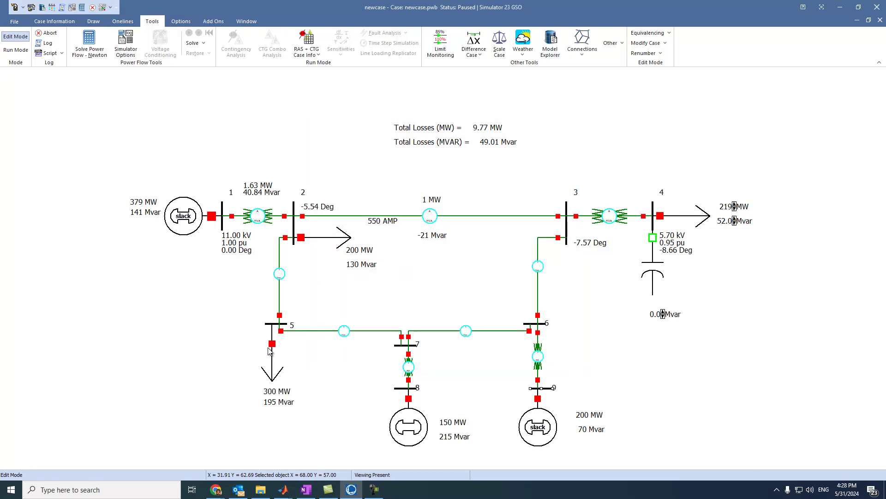
double_click(223, 219)
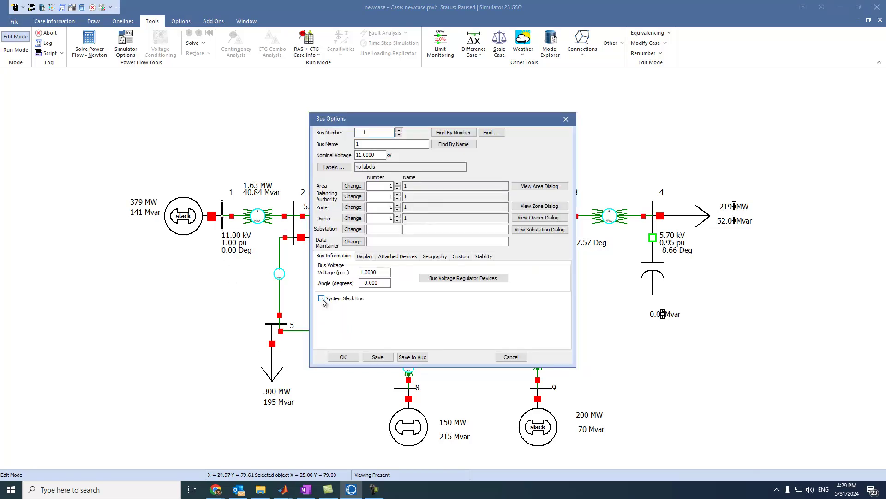
click(343, 357)
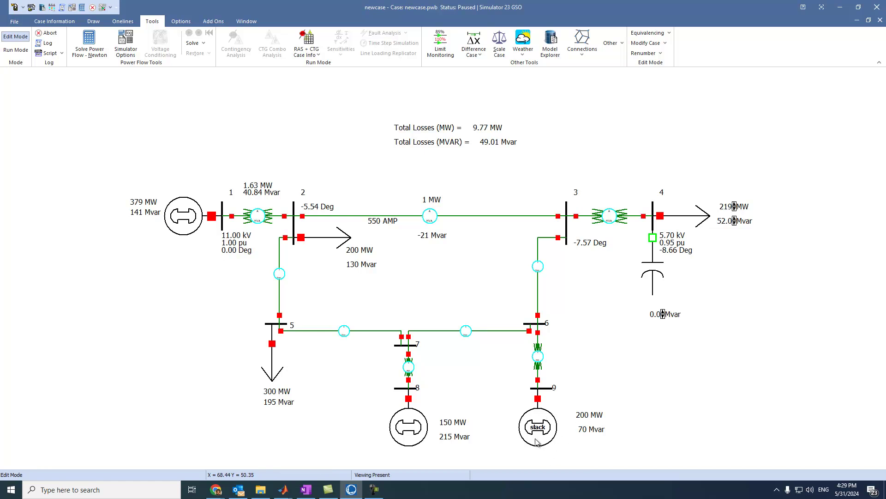
- Switch back to run mode, run the simulation with bus 9 as slack, and pause it
click(15, 50)
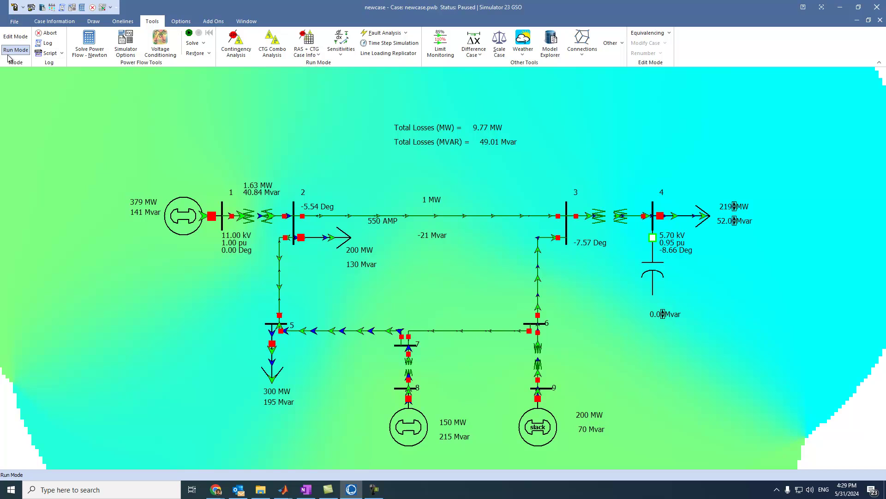
click(189, 33)
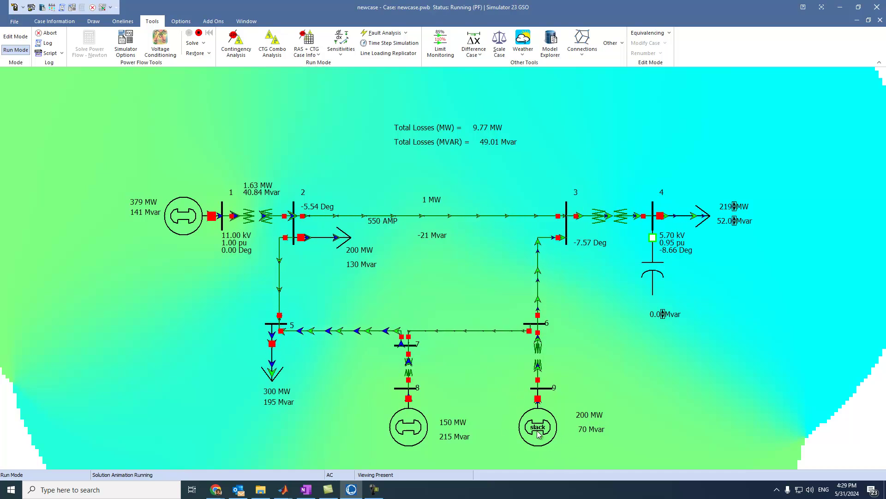
click(198, 38)
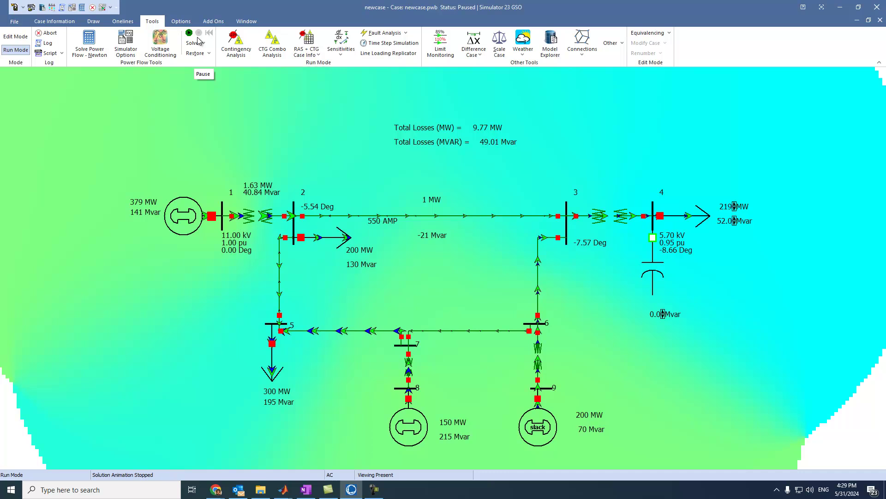
- Return to edit mode, make bus 1 the system slack bus again and clear the slack bus setting on bus 9
double_click(223, 210)
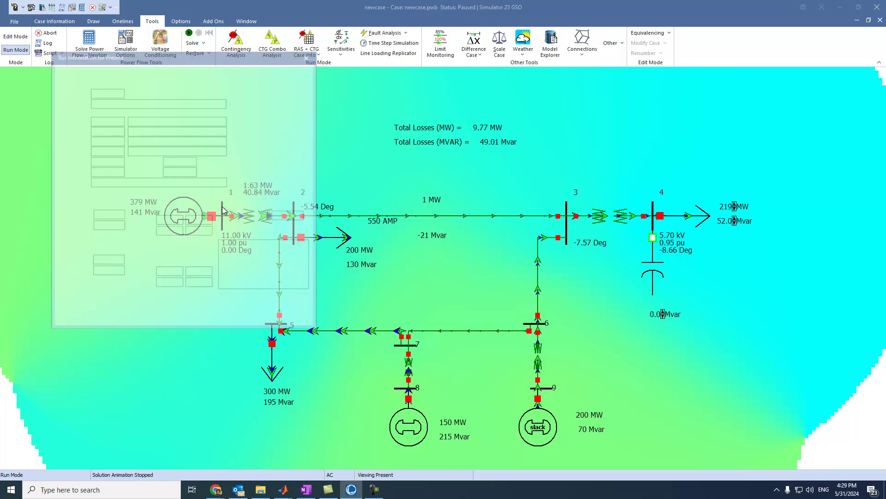
click(206, 322)
click(16, 36)
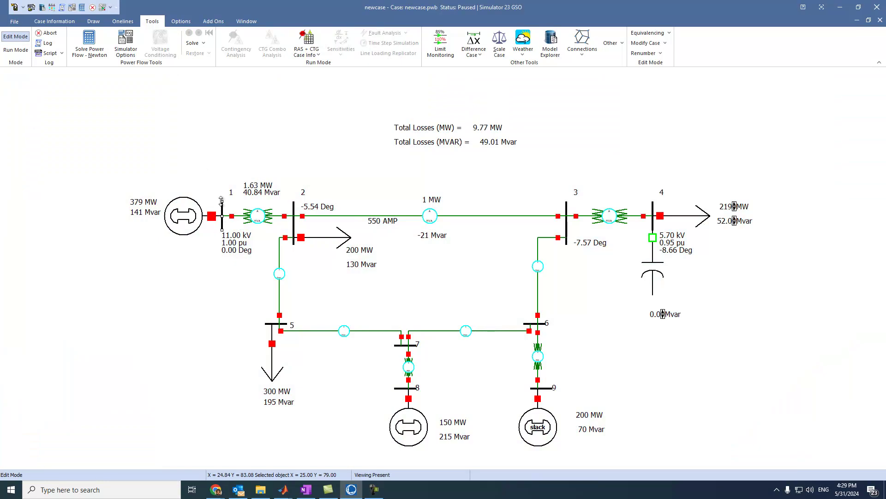
double_click(223, 211)
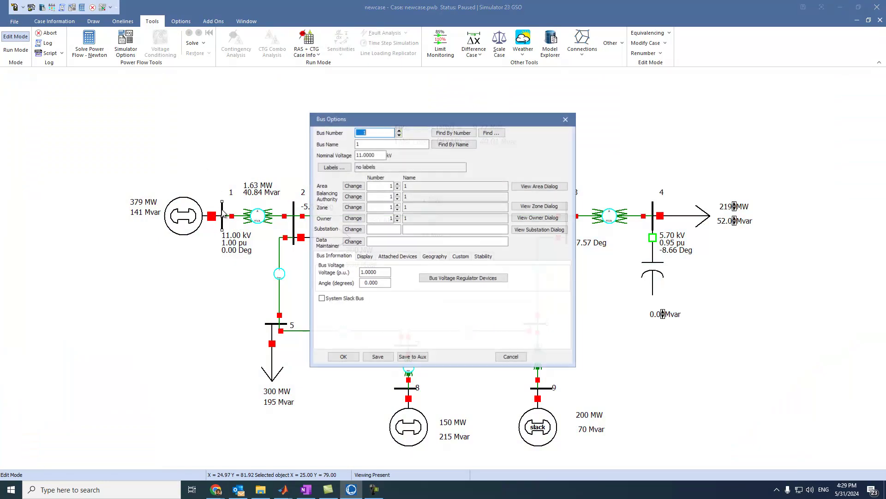
click(322, 298)
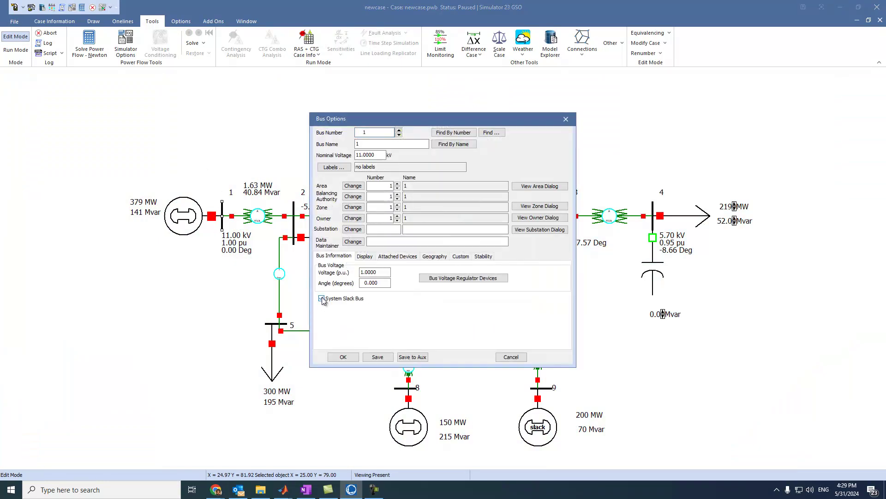
click(344, 356)
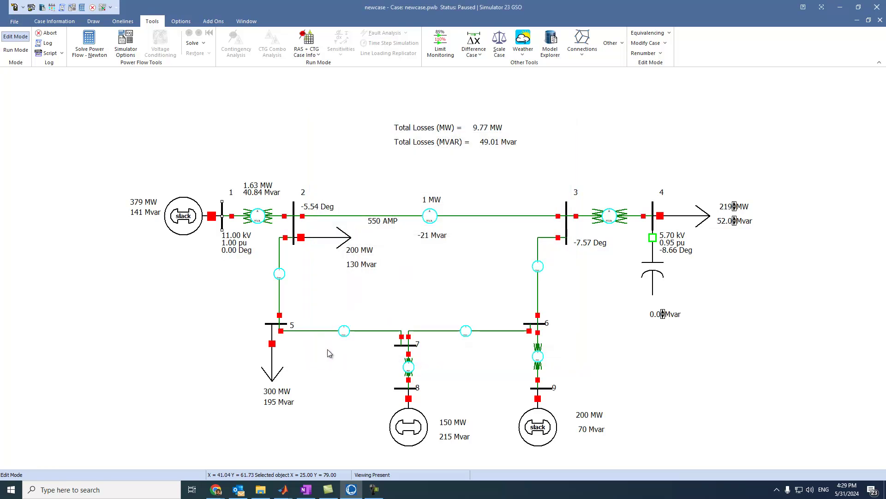
double_click(544, 389)
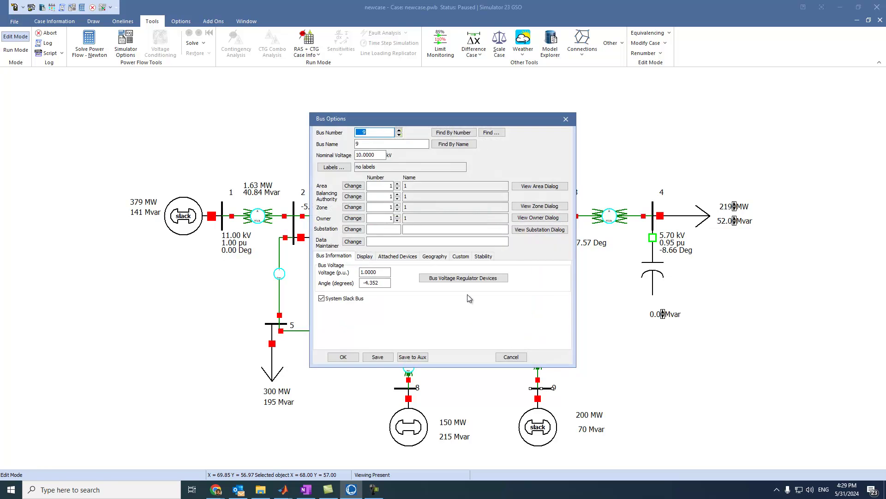
click(343, 357)
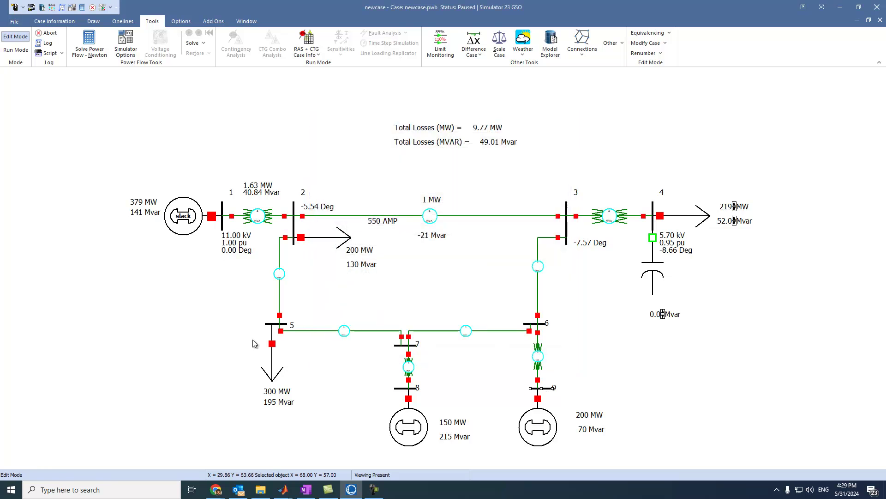